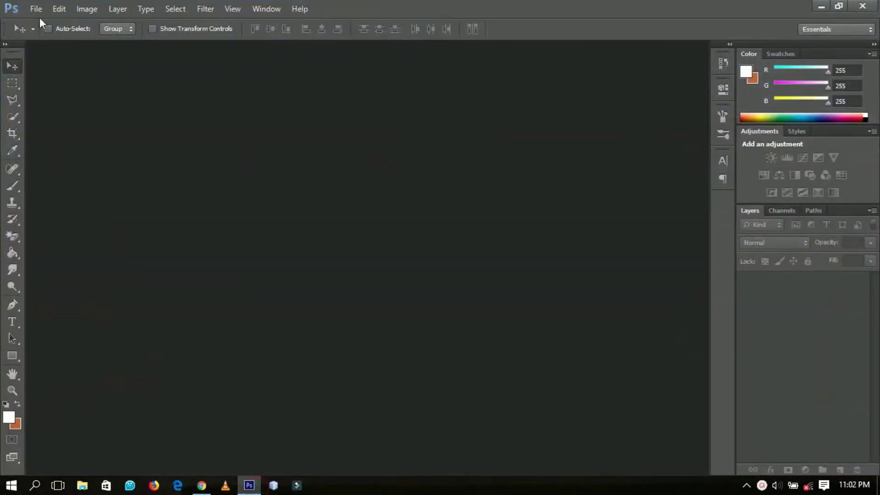
Create a new white A4 document (210 × 297 mm, 300 ppi) from the International Paper preset
left_click(37, 9)
left_click(53, 24)
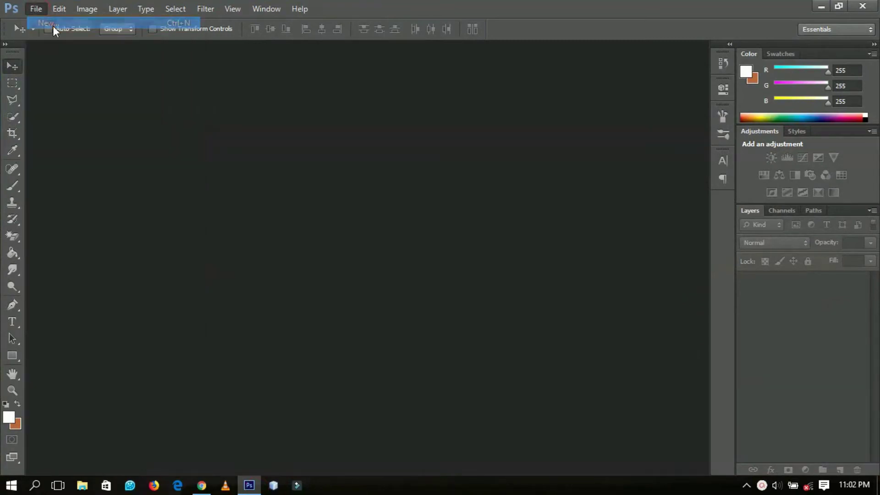
left_click(389, 128)
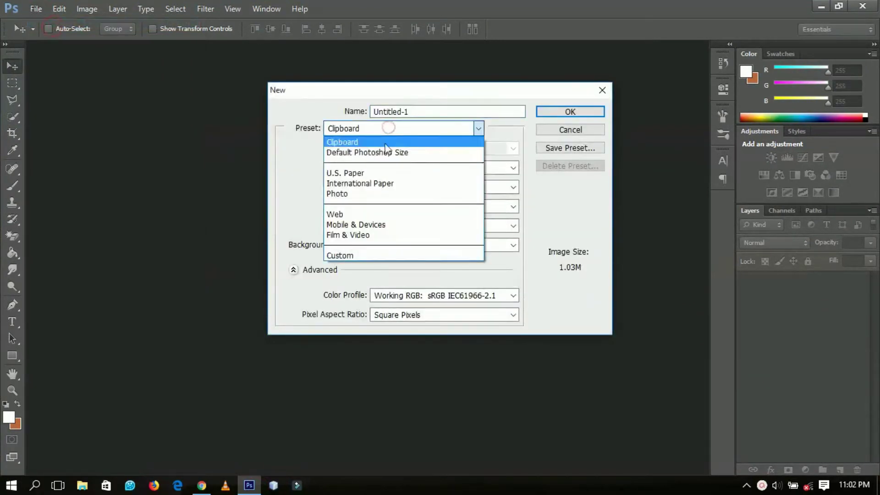
left_click(379, 184)
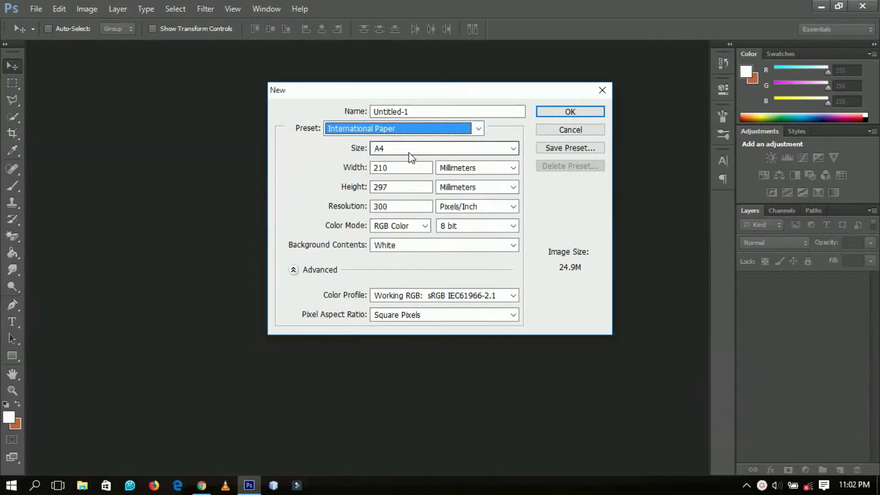
left_click(570, 112)
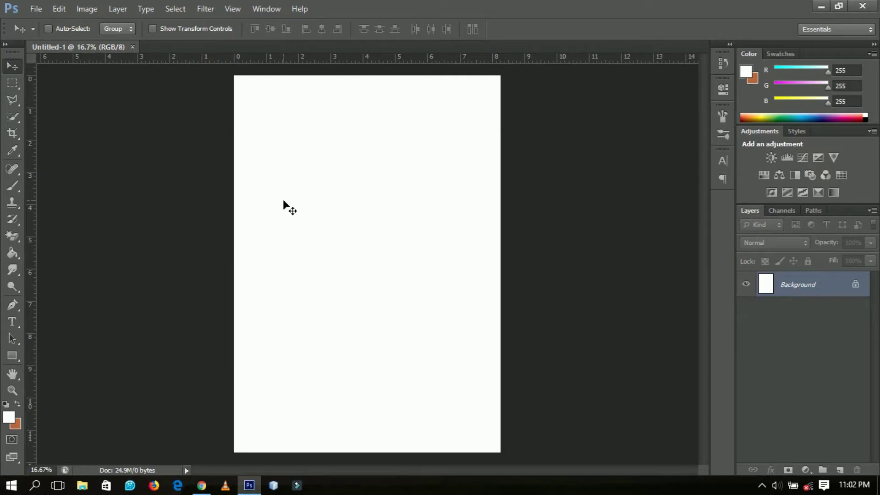
Add a Solid Color fill layer in near-black dark red (#120000) over the Background
left_click(807, 468)
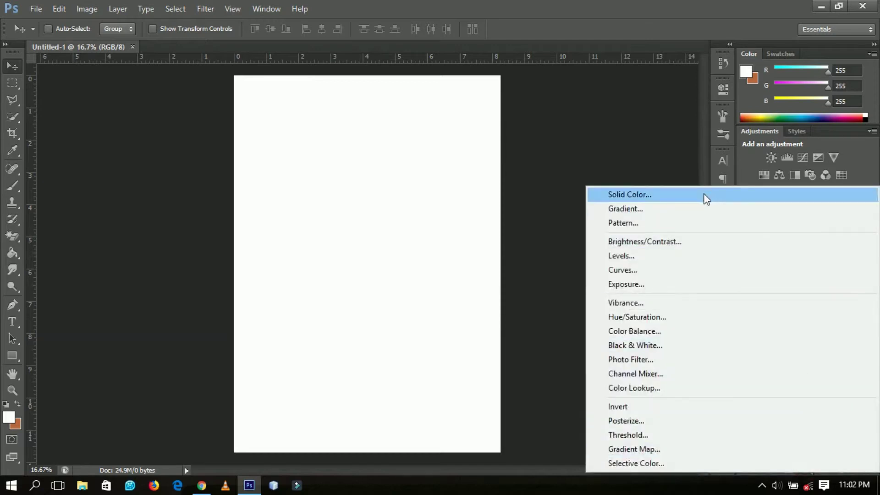
left_click(706, 199)
mouse_move(611, 361)
left_mouse_down()
mouse_move(651, 397)
mouse_move(652, 421)
left_mouse_up()
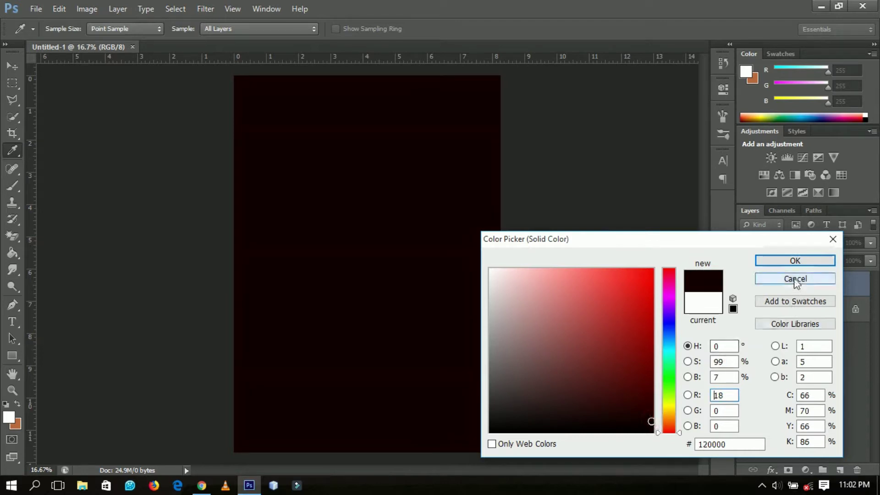
left_click(818, 260)
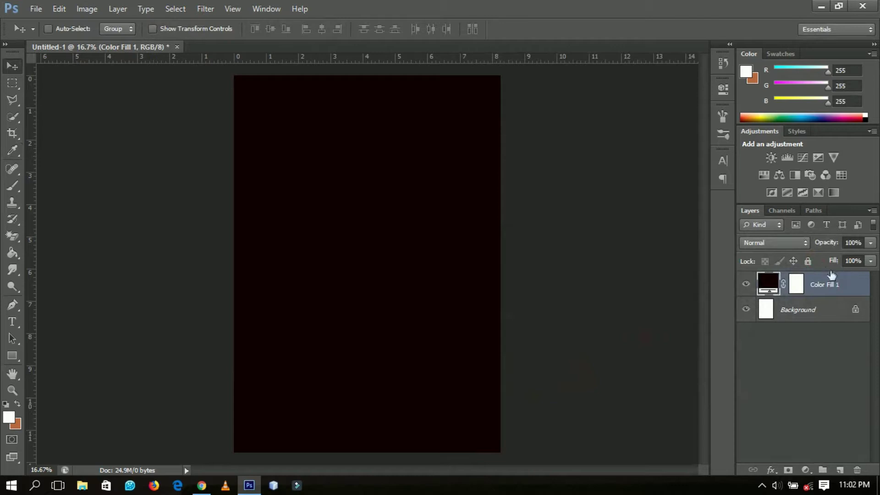
Draw a page-sized rectangle and shift it down to leave a dark band at the top
left_click(12, 356)
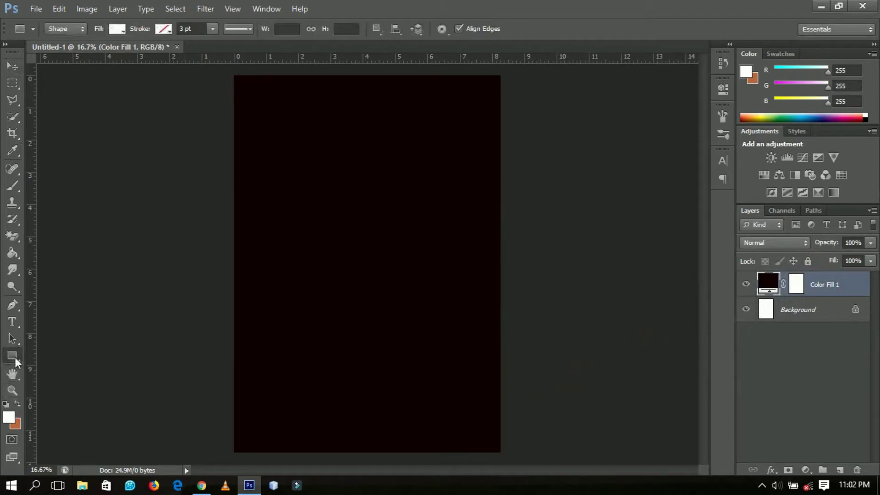
left_click_drag(219, 93, 519, 461)
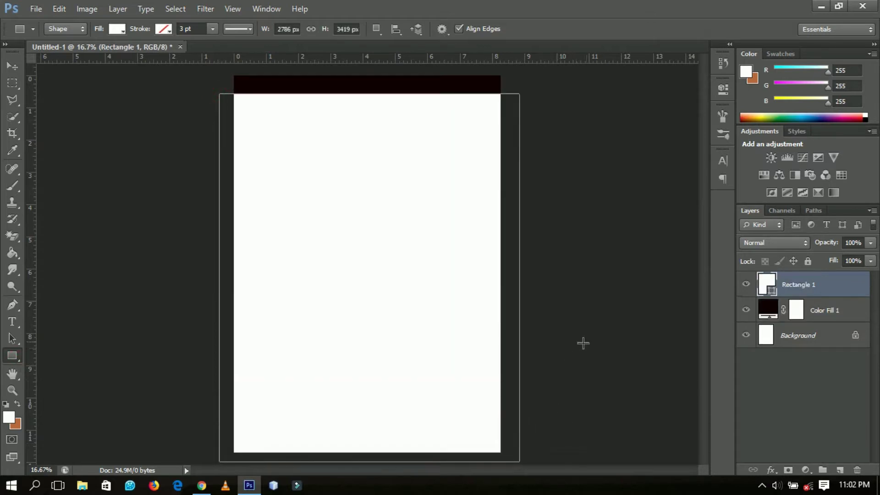
left_click(11, 66)
left_click_drag(345, 130, 346, 139)
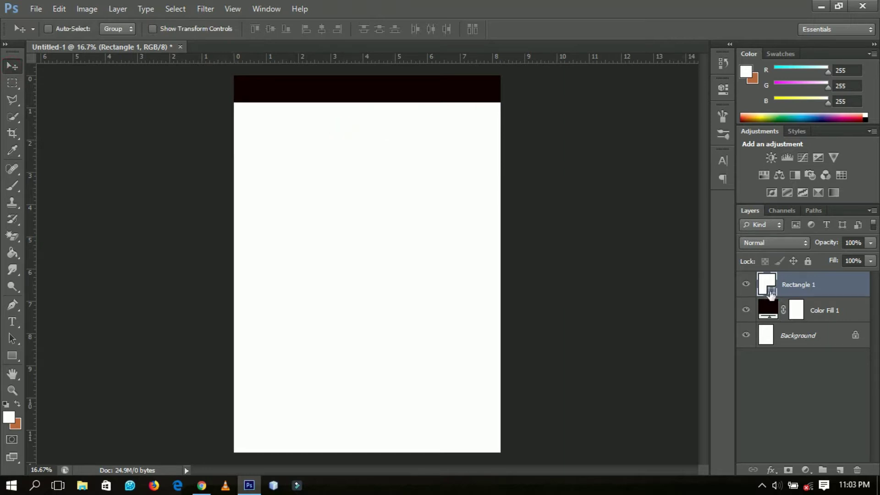
Change the rectangle's fill colour to pale cream (#fffbe4)
double_click(771, 292)
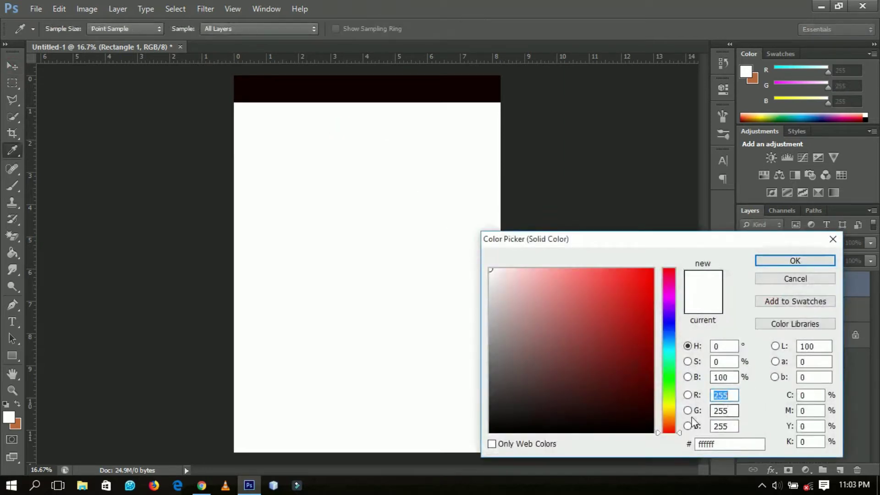
left_click_drag(672, 419, 667, 409)
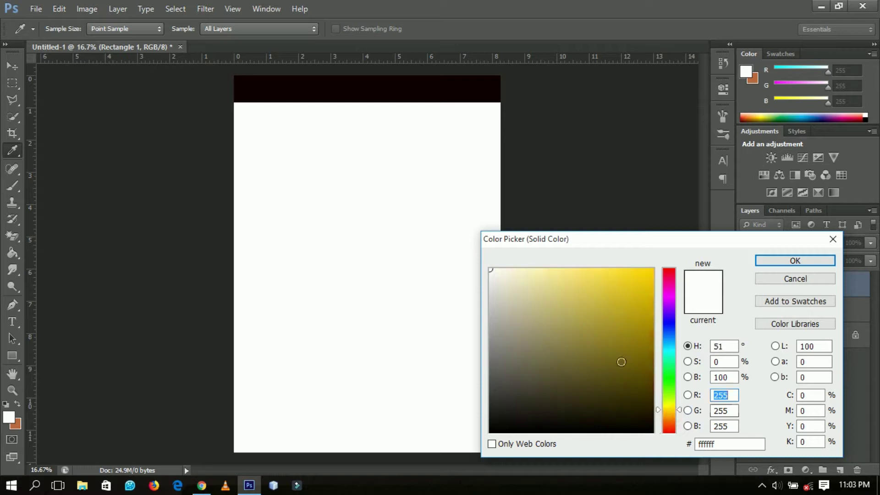
left_click_drag(518, 283, 509, 266)
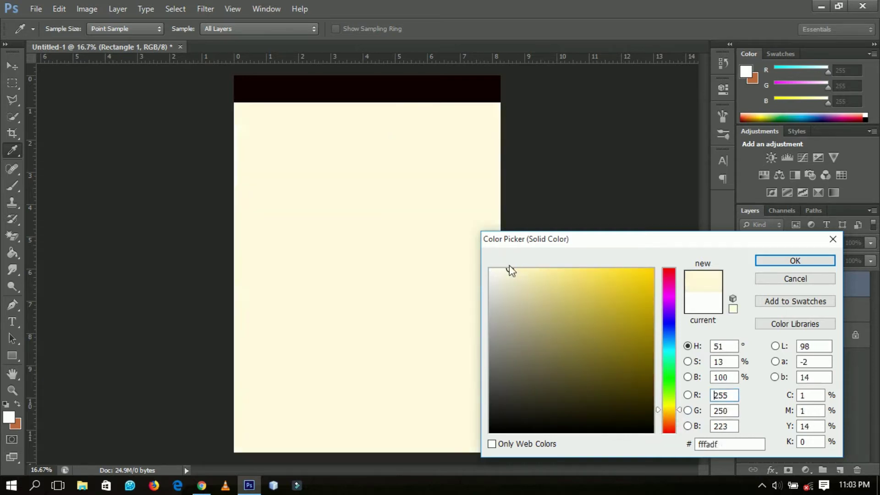
left_click(507, 269)
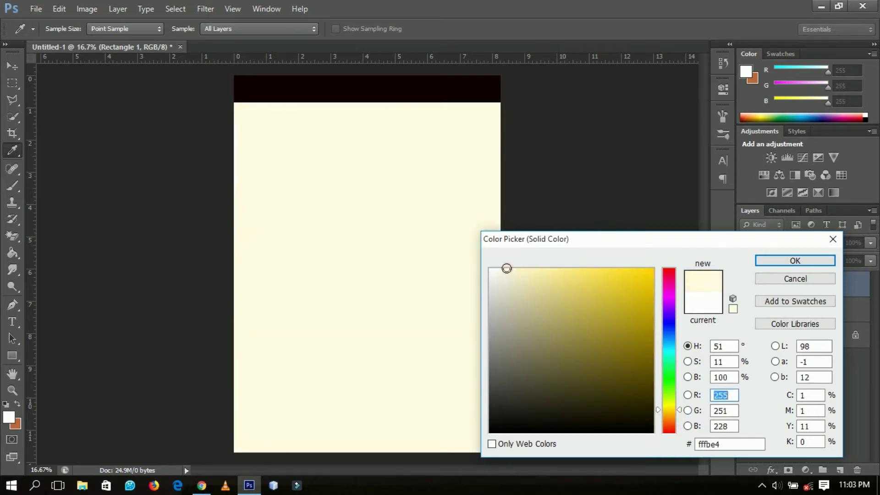
left_click(821, 261)
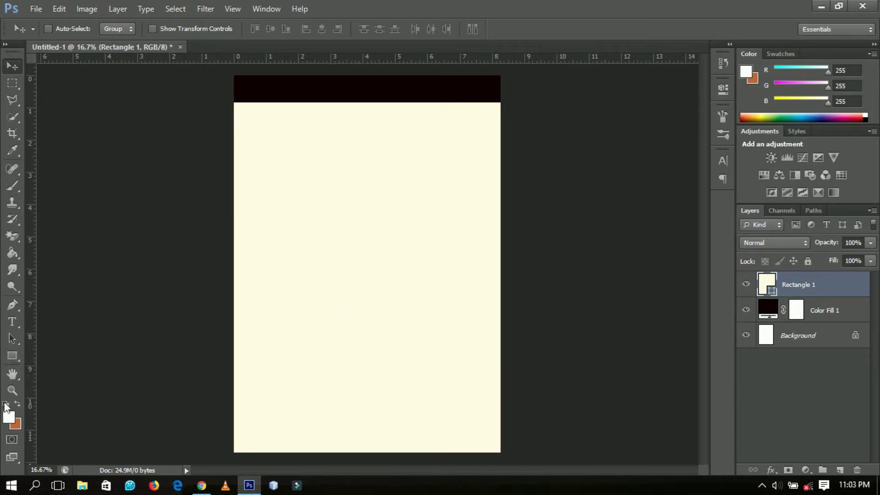
Draw a thin horizontal bar across the lower page, coloured to match the dark top band
left_click(13, 356)
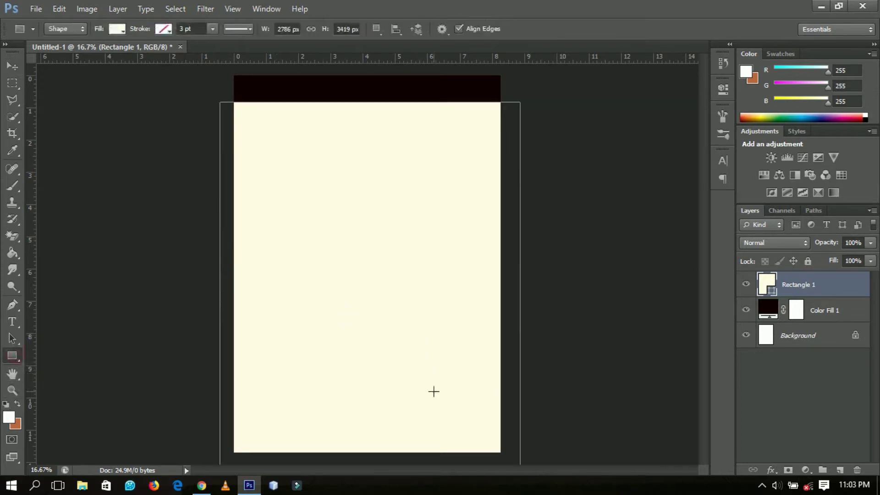
left_click_drag(136, 404, 593, 407)
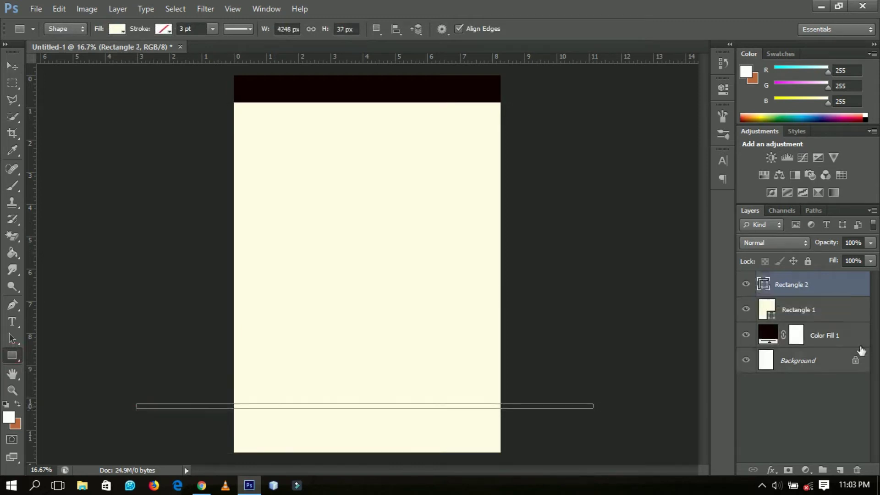
double_click(764, 286)
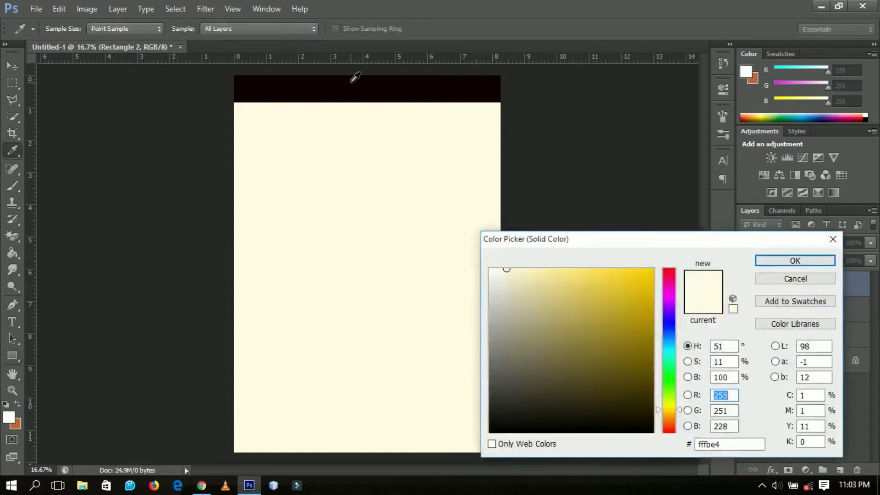
left_click(351, 85)
left_click(796, 260)
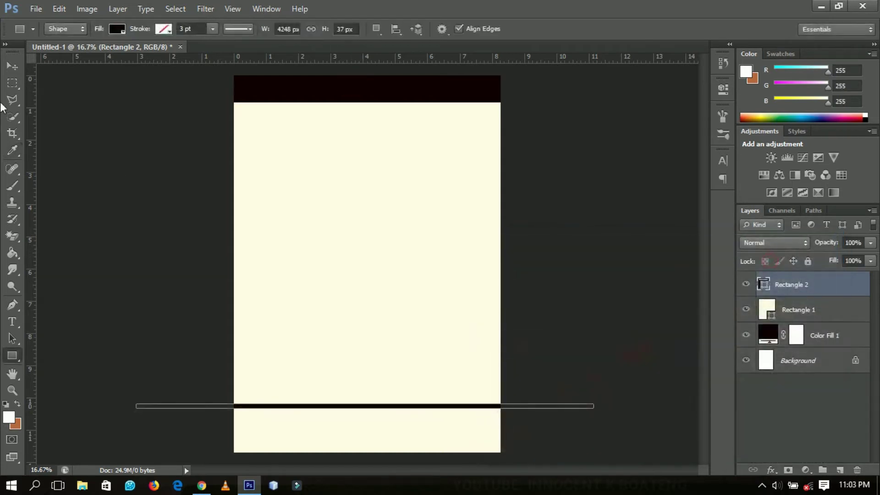
Move the thin bar down near the bottom edge of the page
left_click(13, 66)
left_click_drag(382, 341, 381, 363)
key("shift+Down")
key("shift+Down")
key("shift+Down")
key("shift+Down")
key("shift+Down")
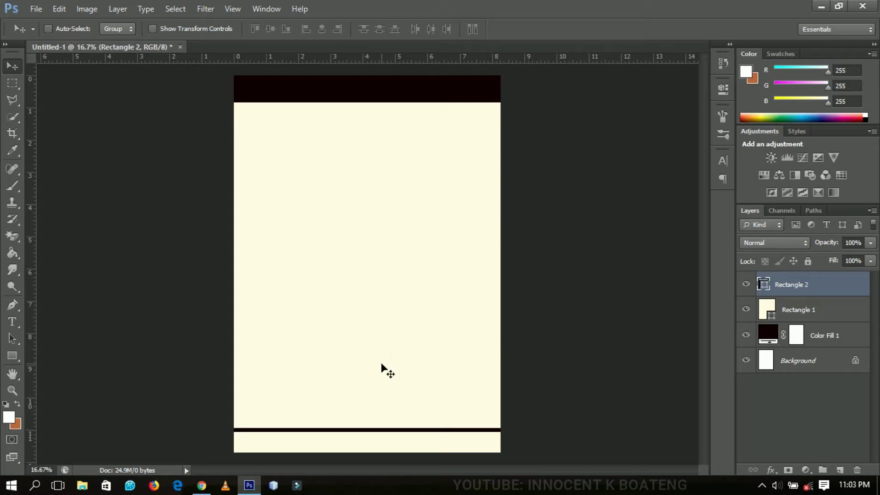
left_click(39, 10)
Place the modern house photo from Desktop > real estate onto the flyer
left_click(66, 220)
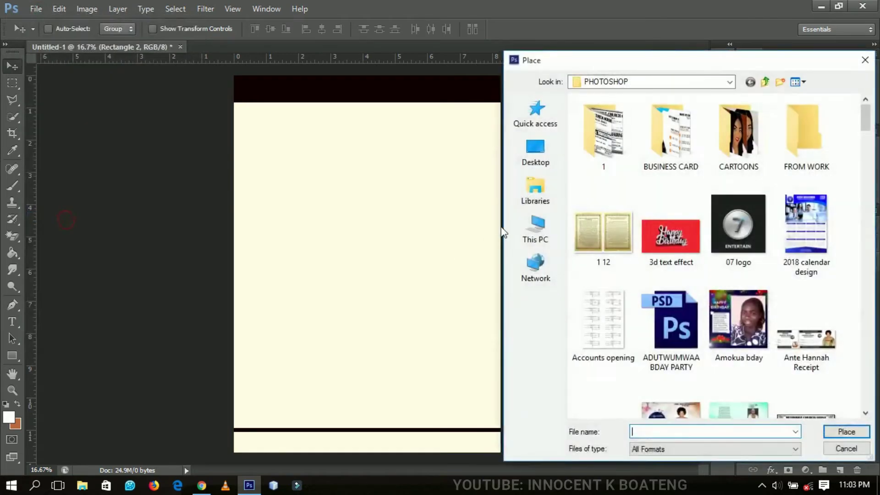
left_click(545, 158)
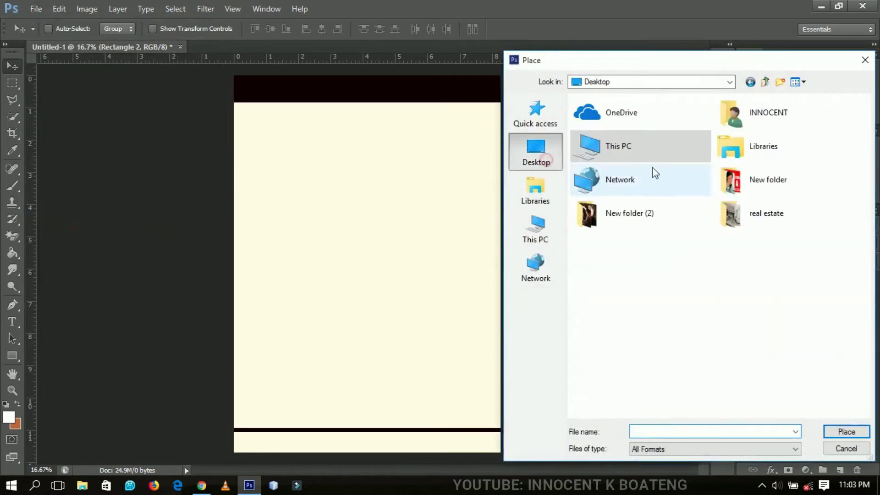
double_click(745, 210)
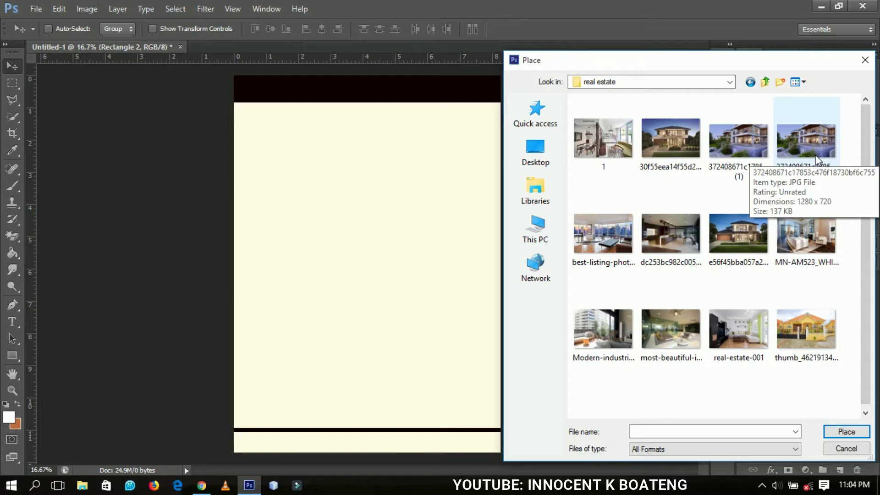
double_click(803, 142)
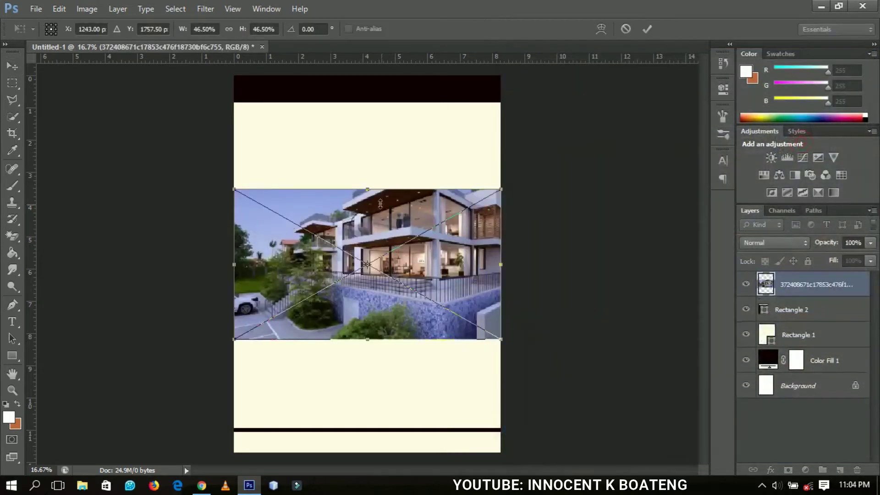
Commit the placed house photo and rasterize its layer
key("Return")
right_click(833, 289)
left_click(735, 160)
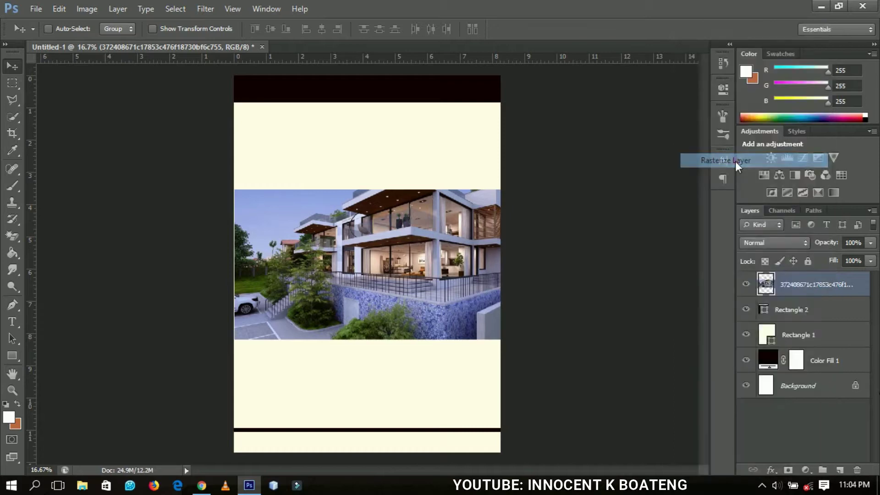
Move the house photo to the top-left of the cream panel, just beneath the dark band
left_click_drag(402, 260, 294, 178)
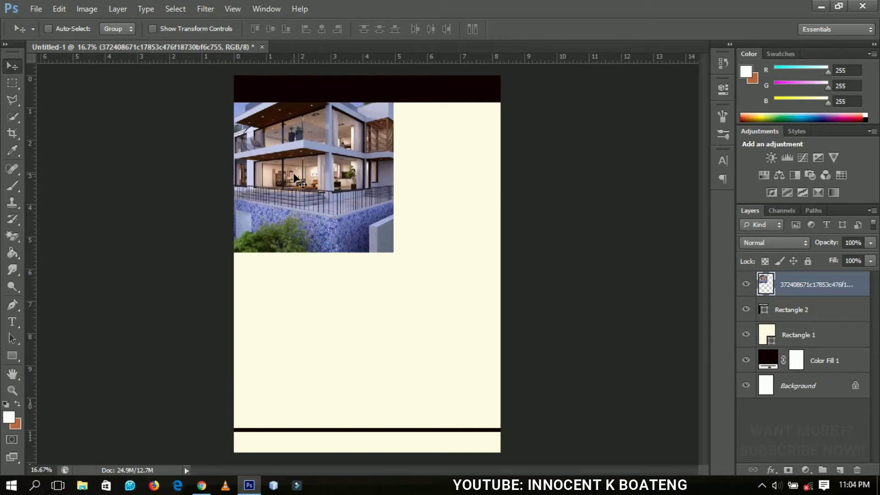
left_click_drag(414, 239, 412, 239)
key("shift+Left")
key("shift+Left")
key("shift+Left")
key("shift+Left")
key("shift+Left")
key("shift+Left")
key("shift+Left")
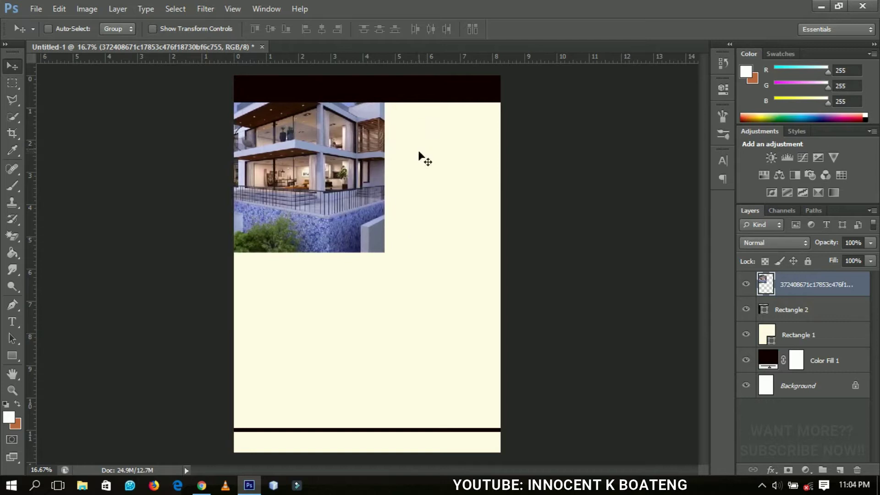
left_click(450, 164)
left_click(806, 319)
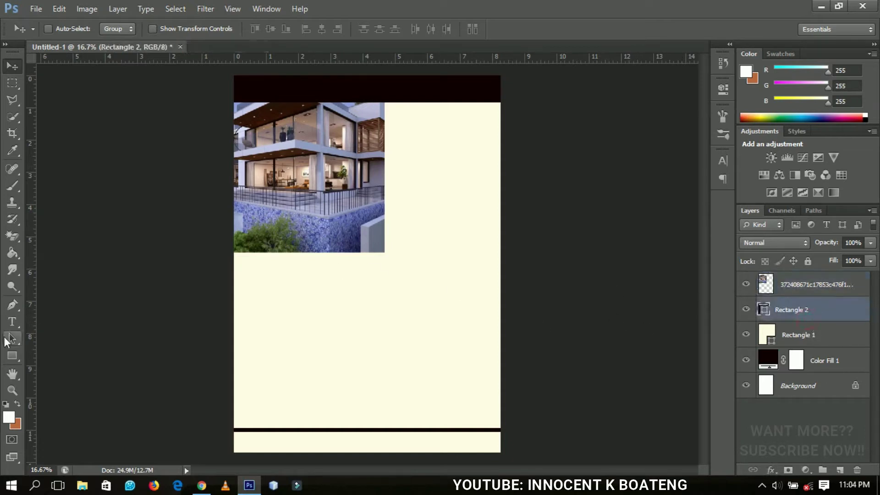
Draw a thin bar across the page just below the house photo
left_click(19, 357)
left_click_drag(213, 261, 619, 262)
right_click(791, 309)
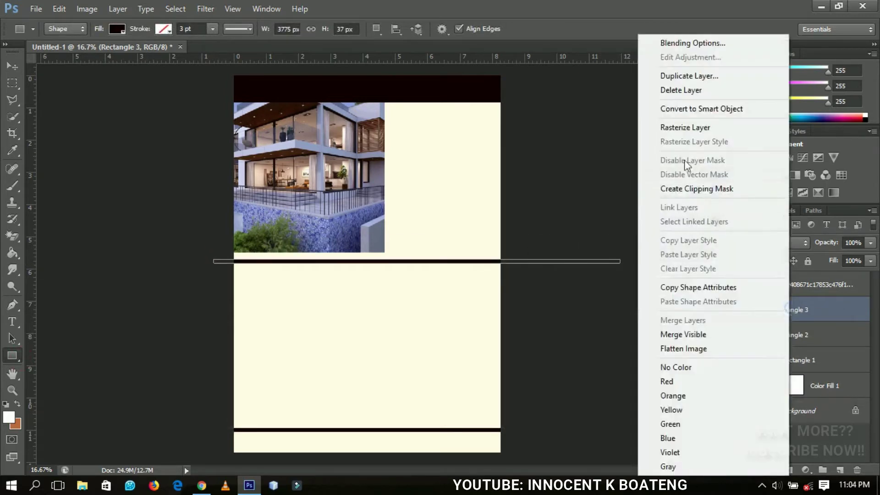
left_click(712, 45)
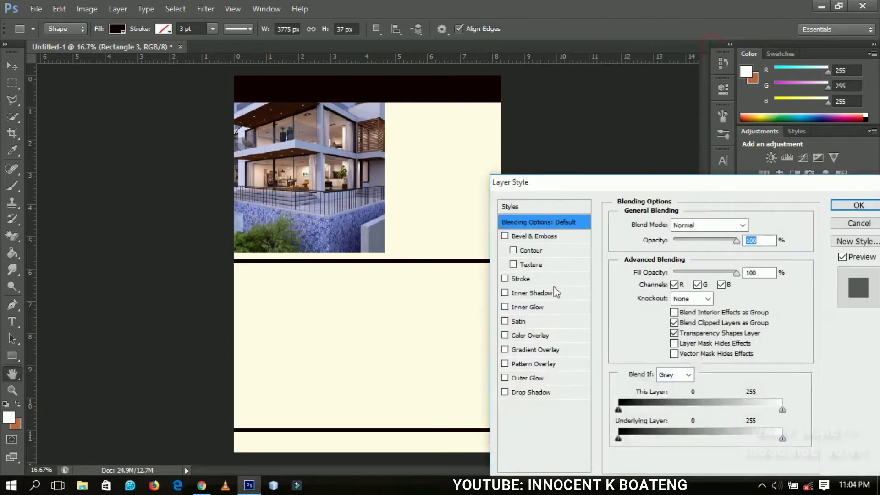
Give the bar a Gradient Overlay using the yellow preset with adjusted stop colours
left_click(537, 349)
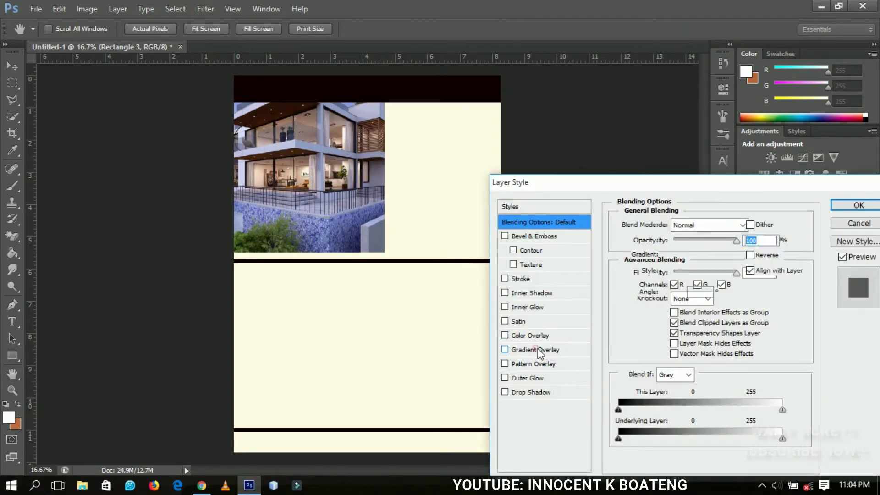
left_click(718, 255)
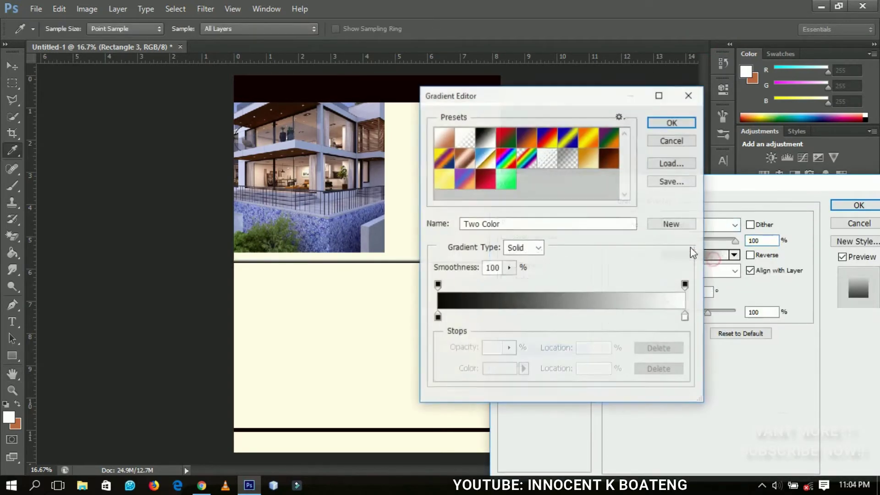
left_click(440, 181)
left_click(450, 316)
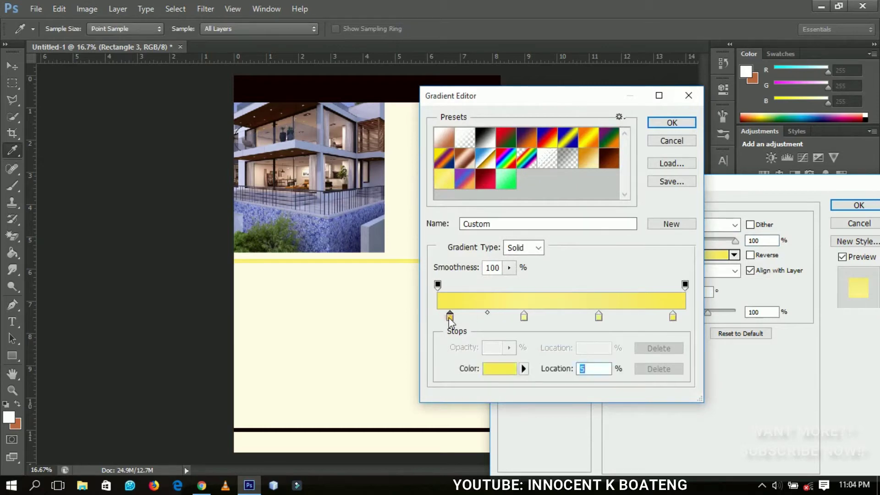
double_click(449, 316)
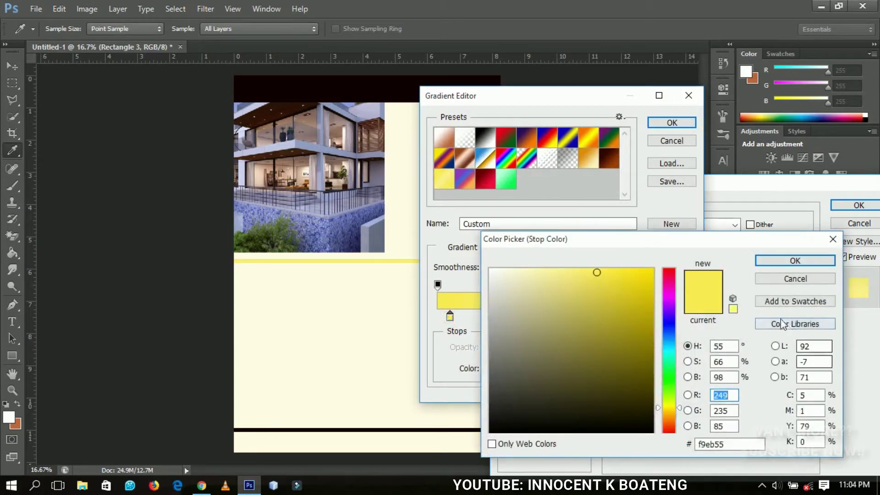
key("Tab")
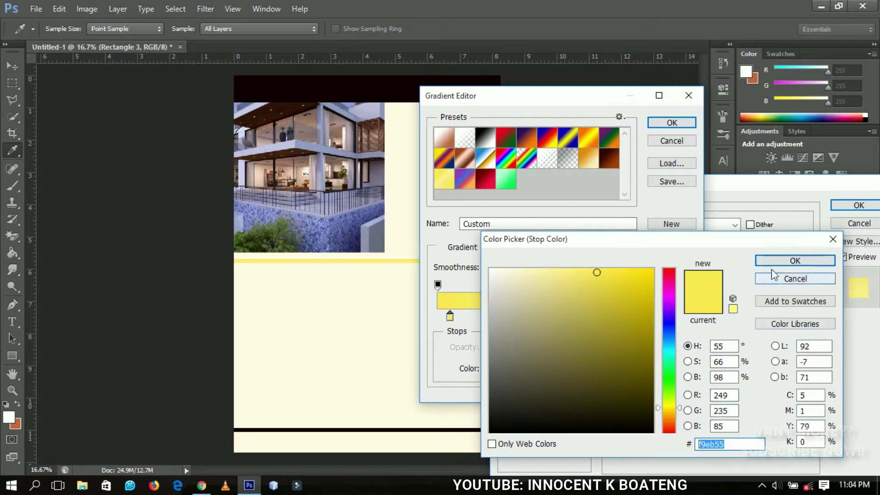
left_click(790, 260)
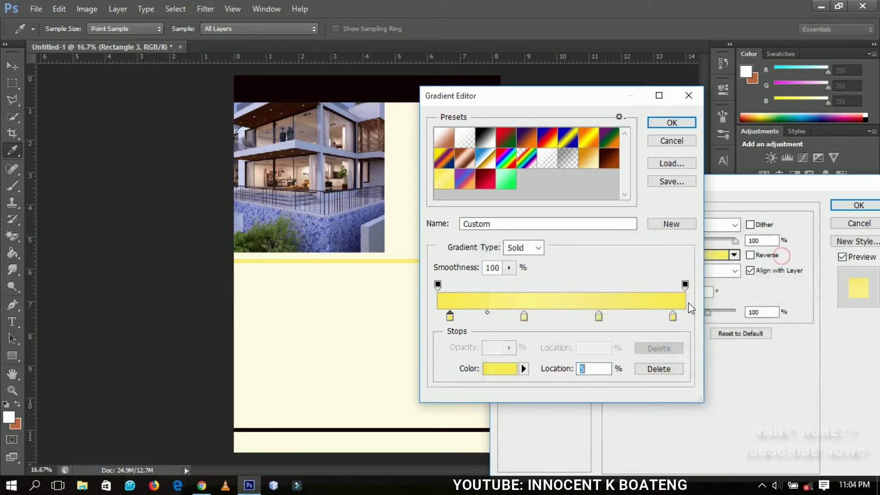
double_click(599, 315)
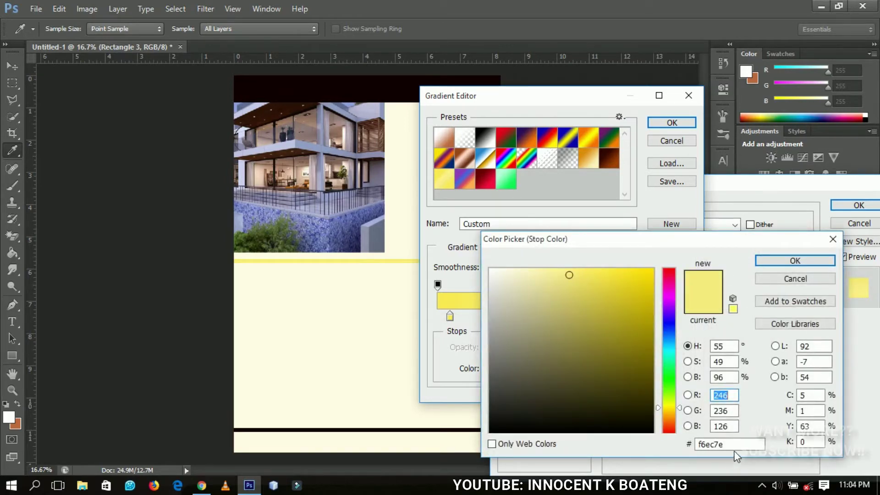
left_click(789, 260)
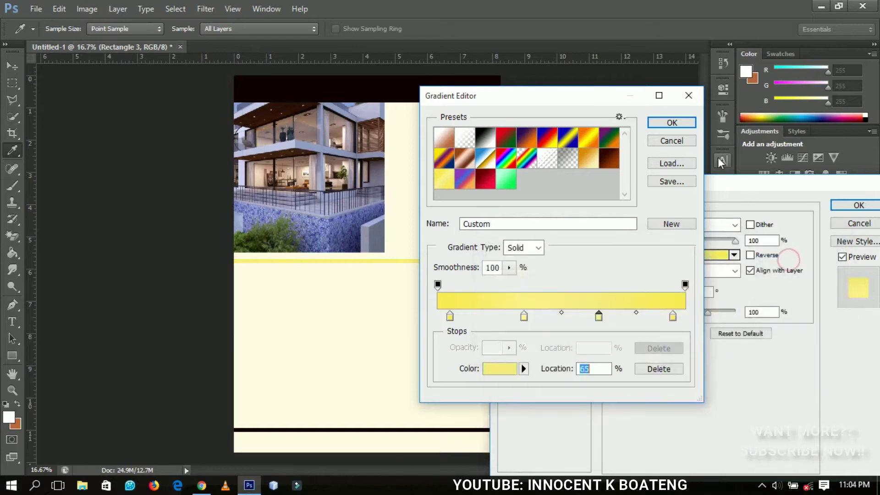
left_click(673, 122)
Set the gradient overlay angle to 0 and apply the effect
double_click(697, 292)
type("0")
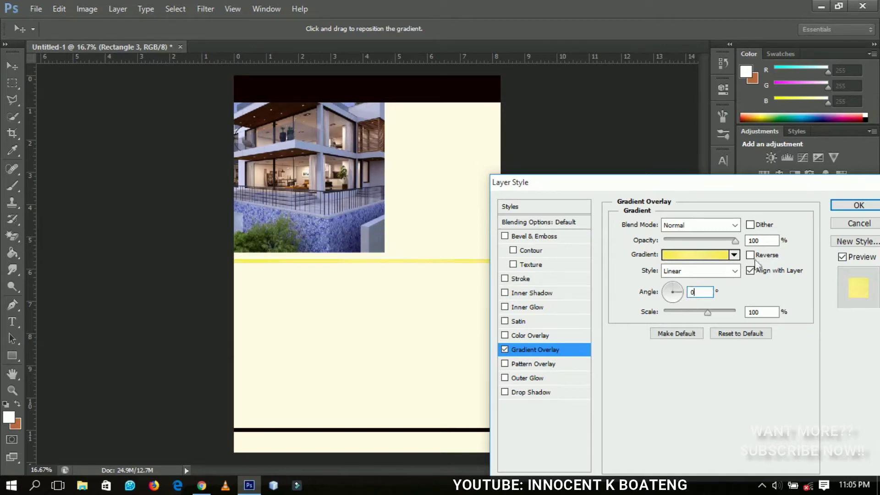
left_click(851, 208)
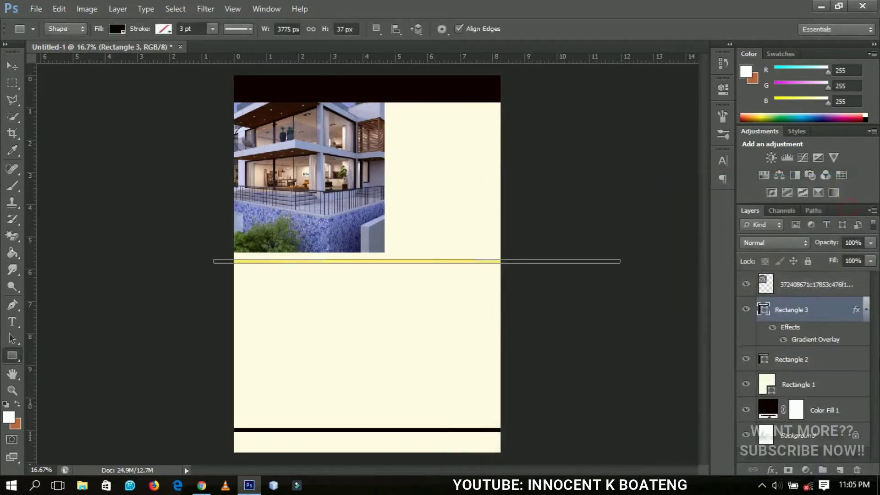
left_click(867, 312)
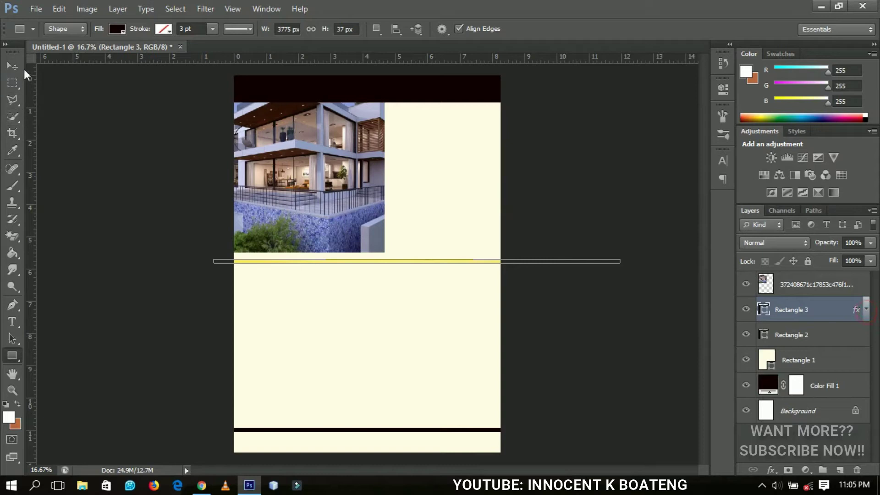
Nudge the yellow line slightly lower on the page
key("v")
key("shift+Up")
key("shift+Up")
key("shift+Up")
key("shift+Up")
key("shift+Up")
key("shift+Down")
key("shift+Down")
key("shift+Down")
key("shift+Down")
key("shift+Down")
key("shift+Down")
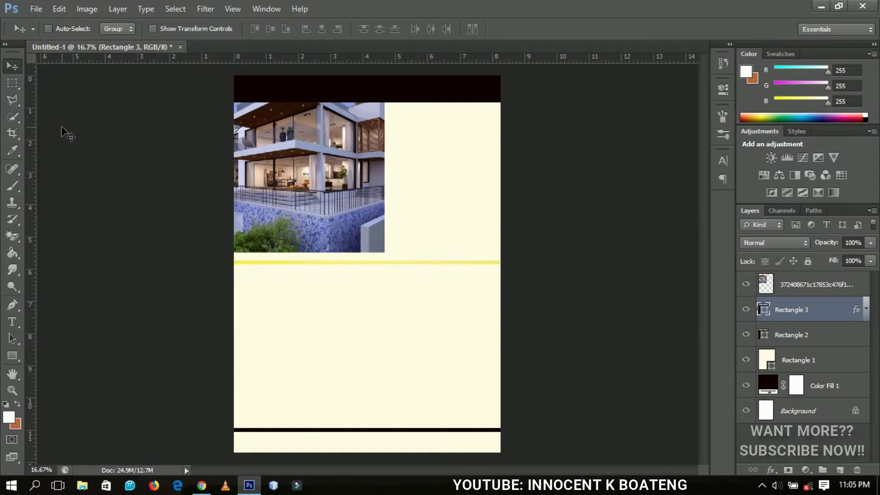
key("shift+Down")
key("shift+Down")
key("shift+Down")
key("shift+Down")
key("shift+Down")
key("shift+Down")
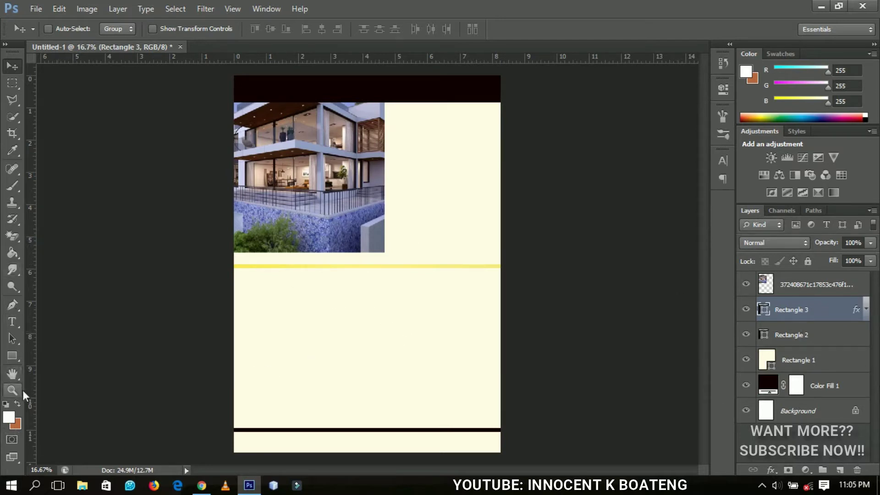
Draw a tall dark box at lower left under the yellow line, nudge it into place, and duplicate it
left_click(19, 354)
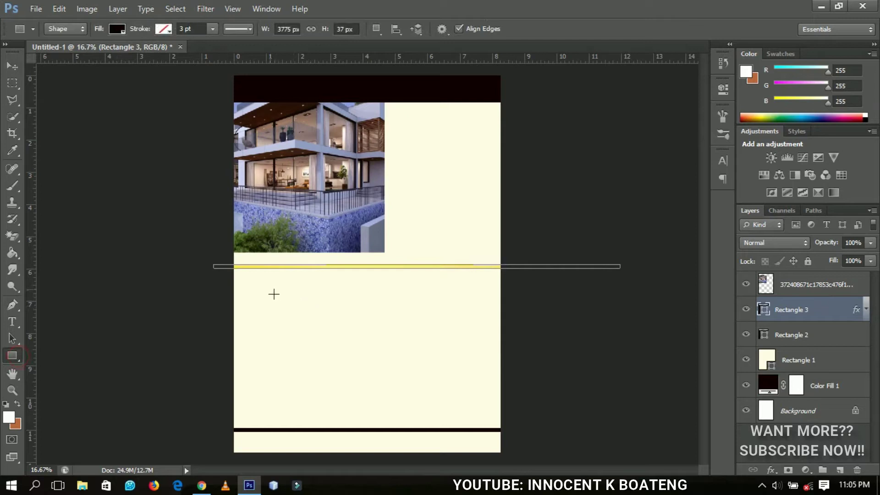
left_click_drag(241, 275, 353, 425)
left_click(12, 66)
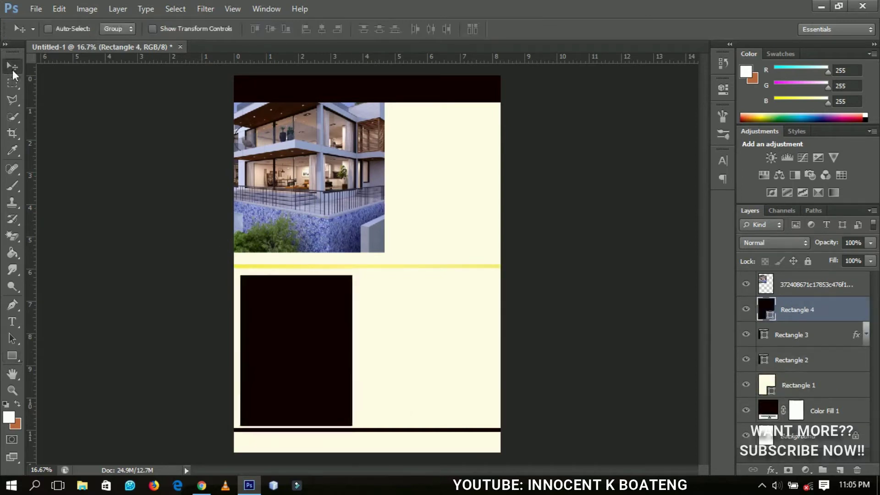
key("shift+Up")
key("shift+Up")
key("shift+Left")
key("shift+Left")
key("shift+Left")
key("shift+Up")
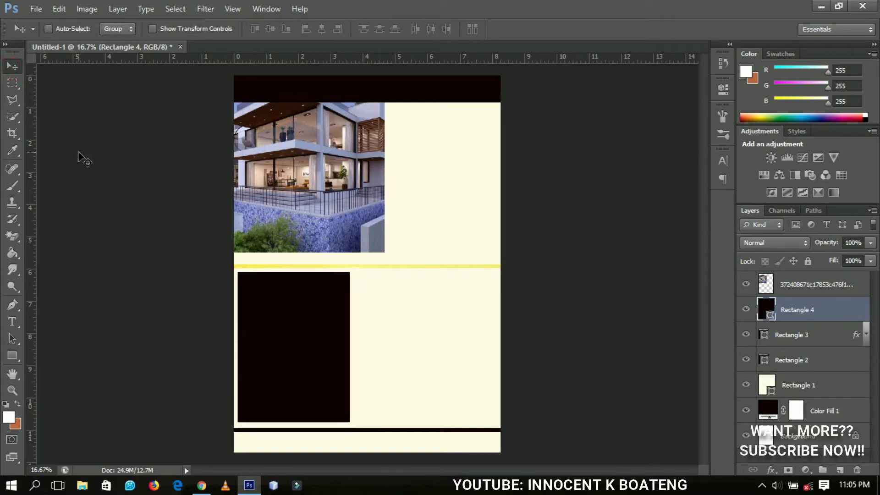
key("shift+Down")
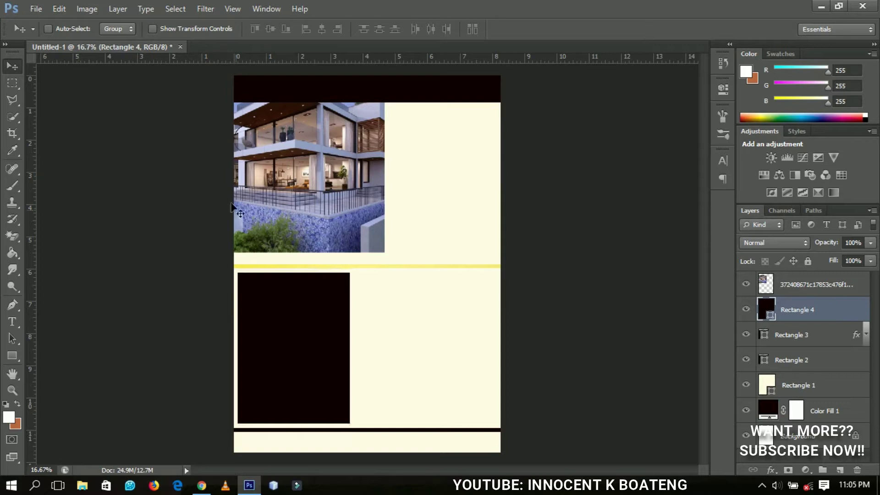
key("ctrl+j")
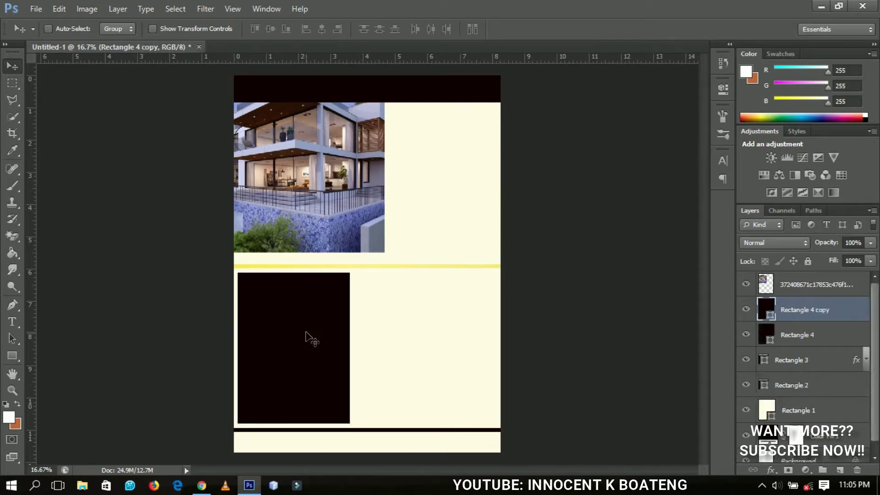
Shrink the copied box and make a row of two small boxes beside the tall one
left_click_drag(333, 316, 408, 323)
key("ctrl+t")
left_click_drag(473, 423, 466, 392)
key("Return")
left_click_drag(426, 339, 521, 328)
left_click(406, 289, "ctrl+shift")
key("ctrl+t")
left_click_drag(530, 271, 466, 293)
key("Return")
key("ctrl+t")
left_click_drag(489, 332, 493, 334)
key("Return")
Copy the row into a second row, group all four boxes, and stretch the grid to the bottom edge
left_click_drag(447, 301, 445, 369)
left_click(809, 385, "shift")
key("ctrl+g")
key("ctrl+t")
left_click_drag(425, 405, 425, 423)
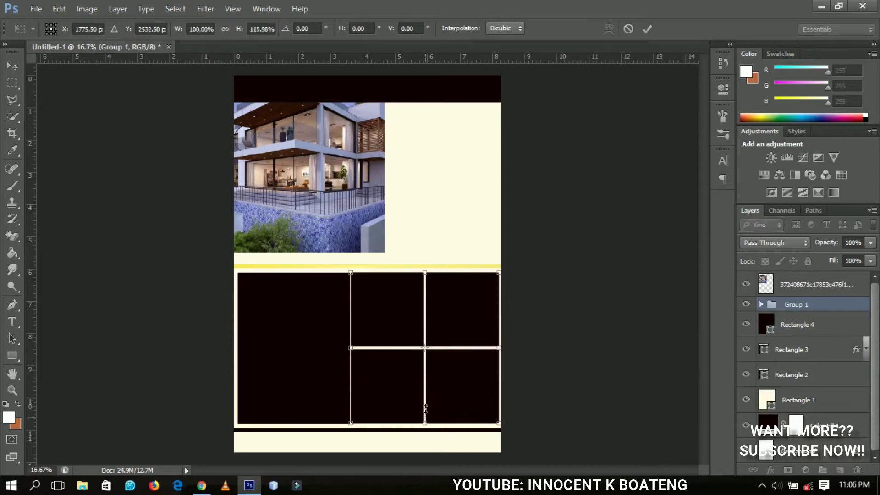
key("Return")
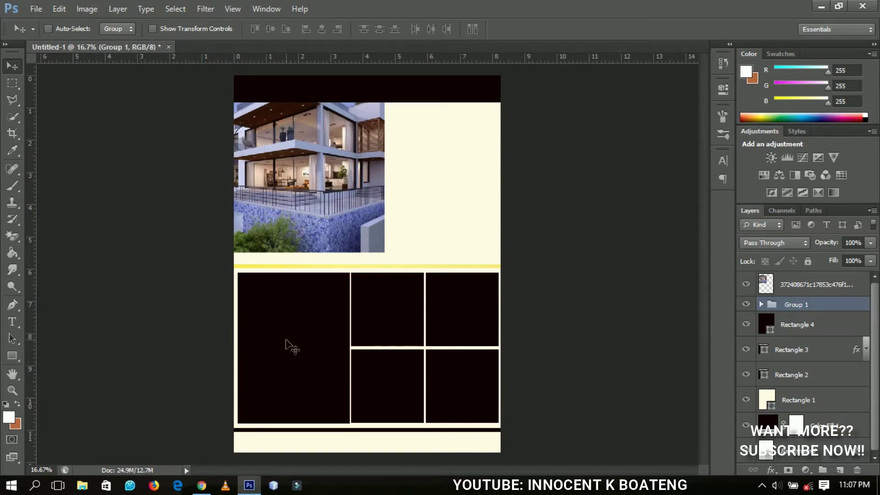
Nudge the bottom dark bar (Rectangle 2) slightly lower
right_click(359, 436)
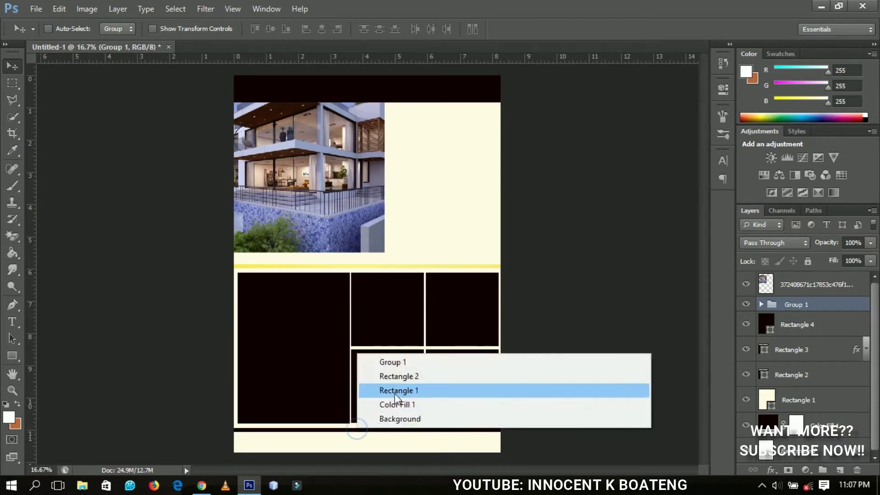
left_click(399, 377)
left_click(399, 377)
key("shift+Down")
key("shift+Down")
key("shift+Down")
key("shift+Down")
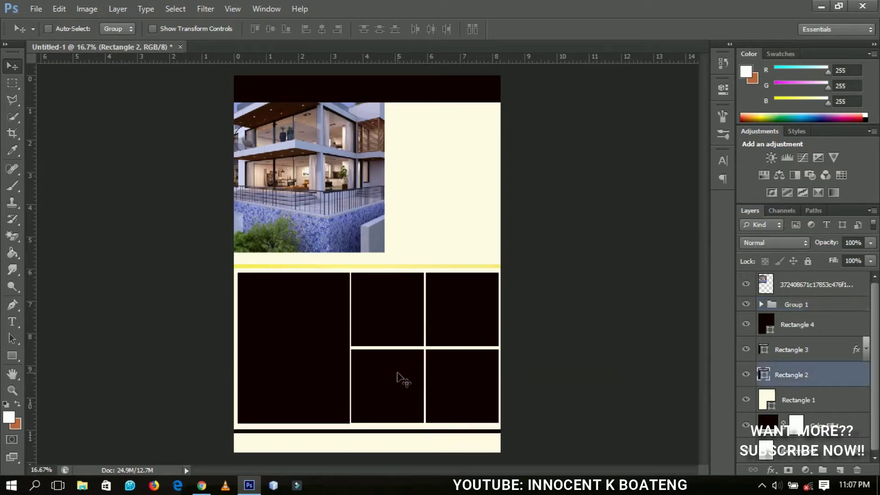
Place the best-listing interior living-room photo into the flyer above Rectangle 4
right_click(339, 326)
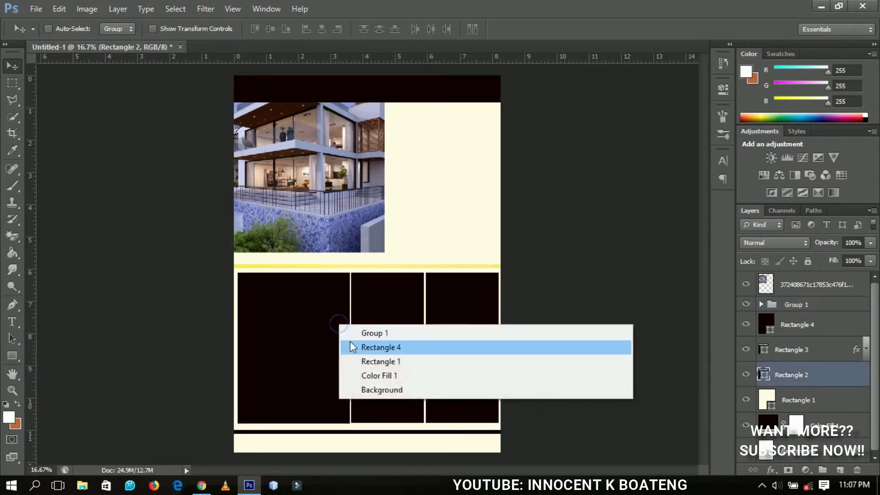
left_click(365, 347)
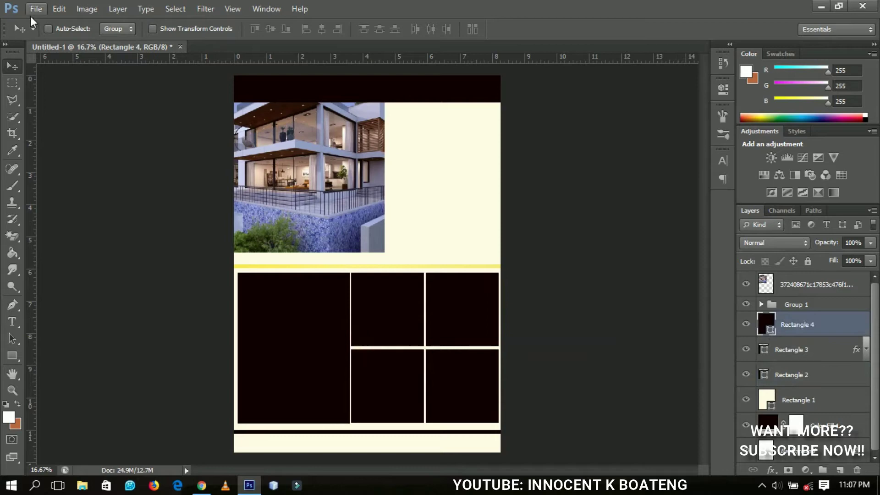
left_click(34, 11)
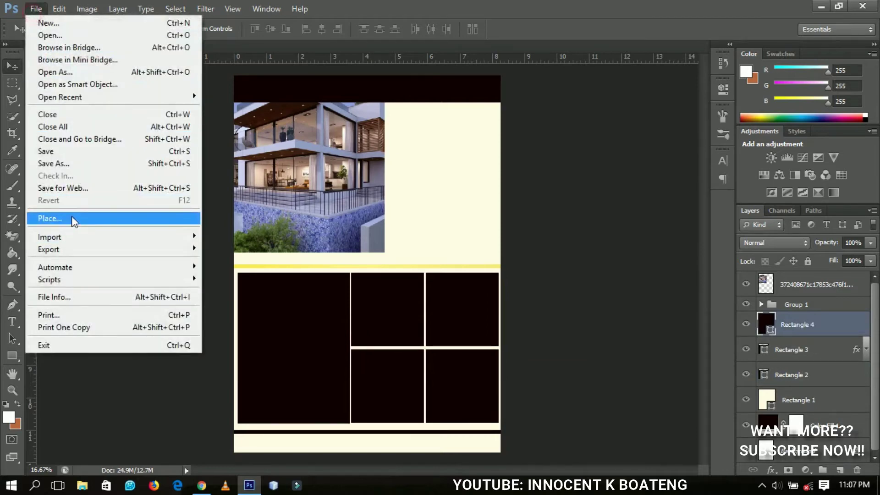
left_click(51, 218)
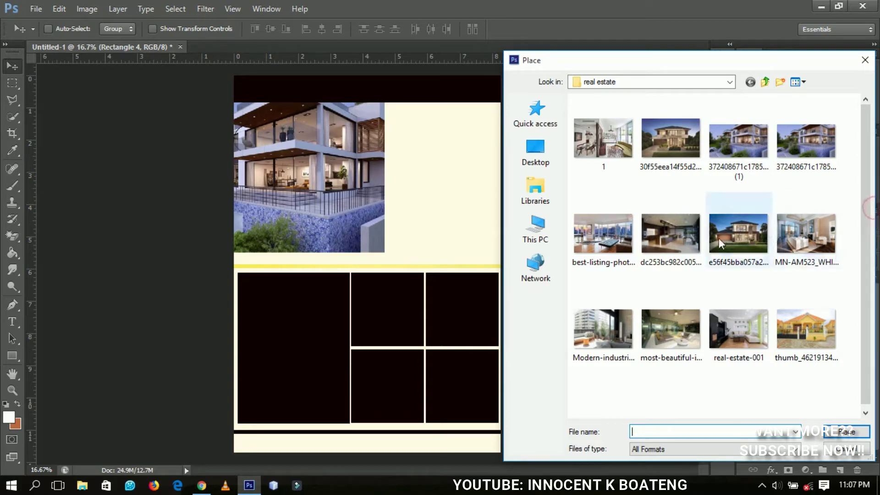
left_click(591, 246)
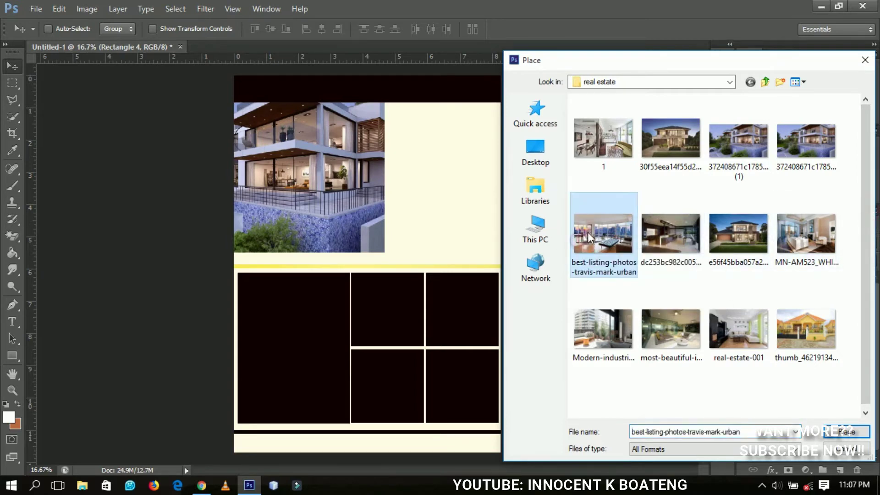
double_click(587, 232)
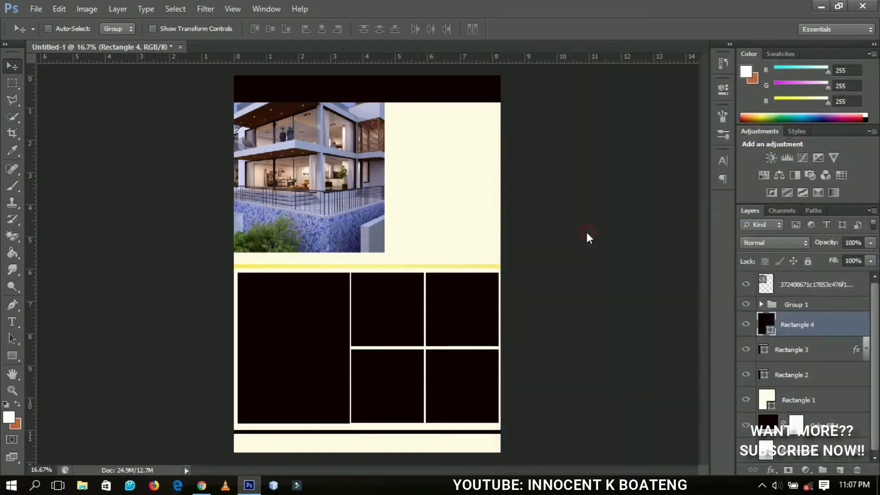
double_click(398, 279)
Rasterize the interior photo and clip it to the tall dark box
right_click(819, 336)
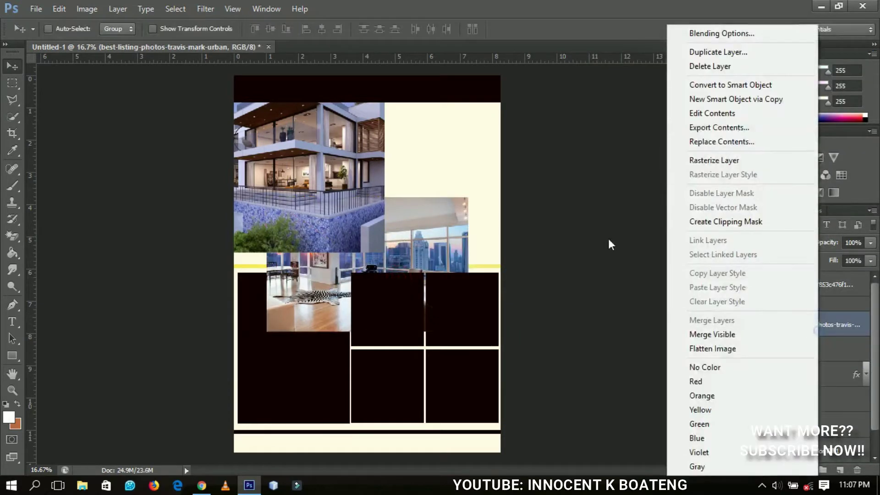
left_click(717, 161)
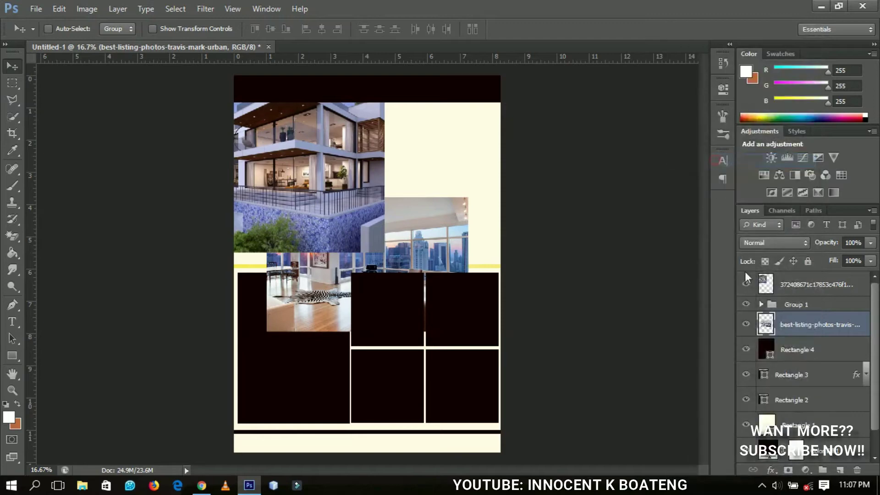
right_click(794, 336)
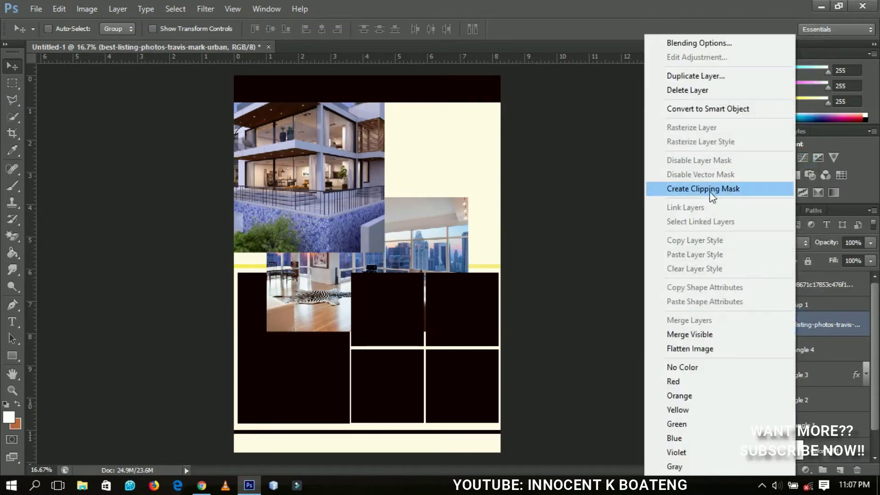
left_click(291, 395)
left_click(310, 344)
left_click_drag(335, 315, 369, 360)
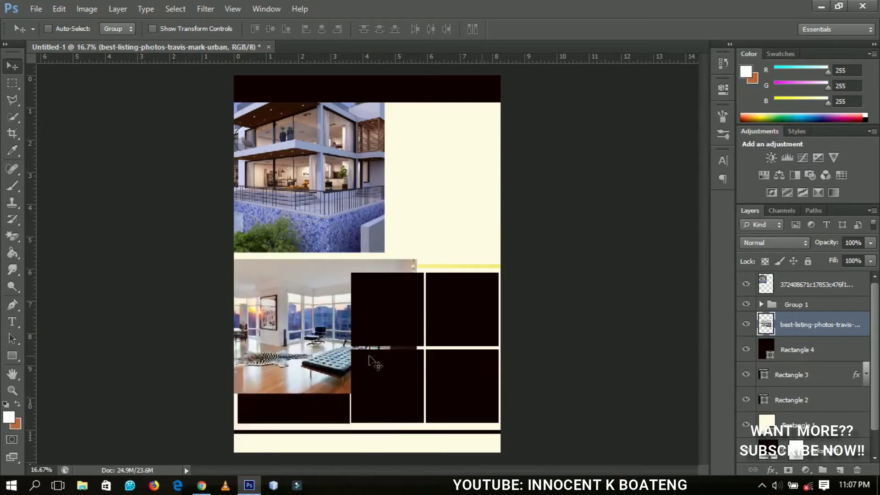
right_click(806, 324)
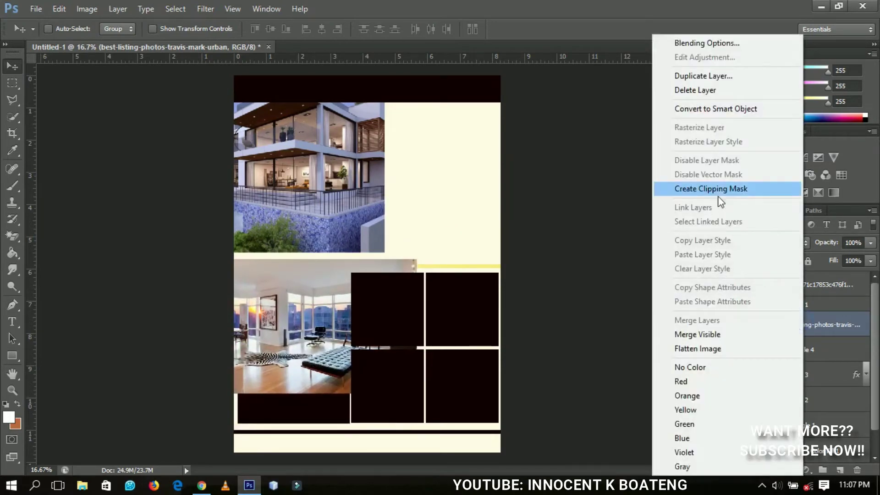
left_click(718, 184)
Enlarge the interior photo to about 128% and reposition it to fill the box
left_click_drag(342, 307, 332, 341)
key("ctrl+t")
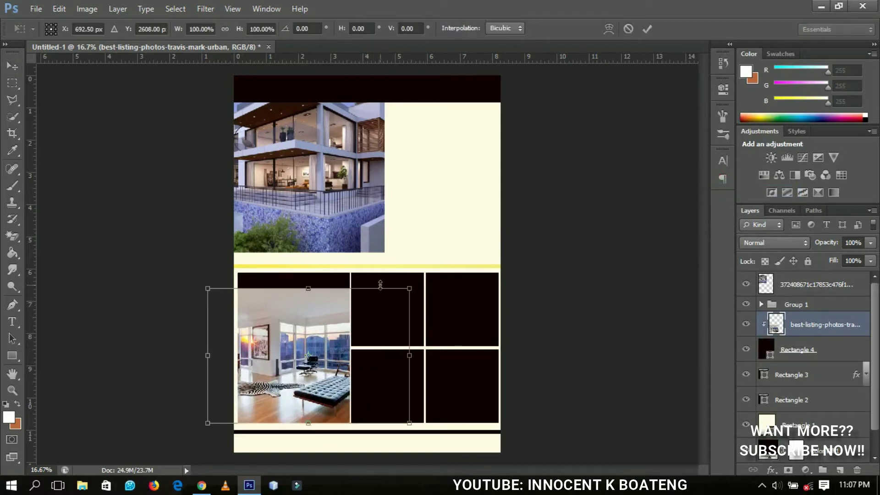
left_click_drag(410, 288, 436, 271)
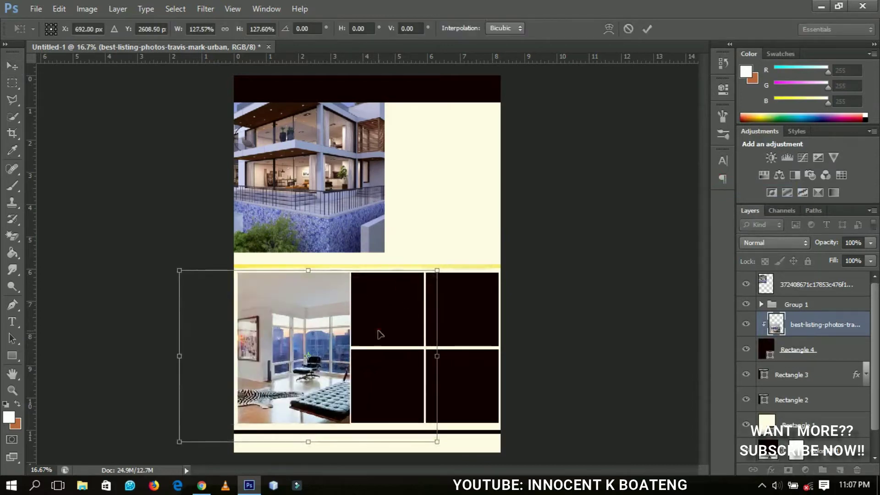
double_click(365, 342)
left_click_drag(384, 341, 366, 362)
left_click(425, 329, "ctrl")
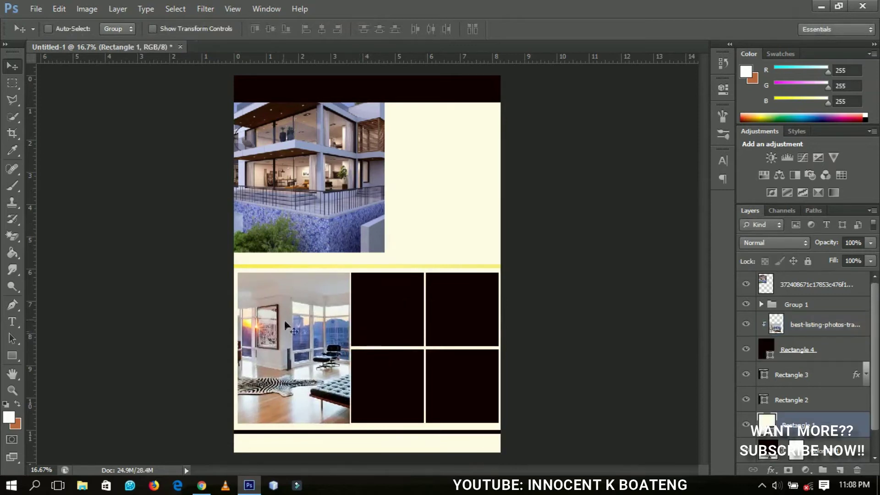
Select the Rectangle 4 copy layer and place the real-estate-001 image above it
right_click(371, 314)
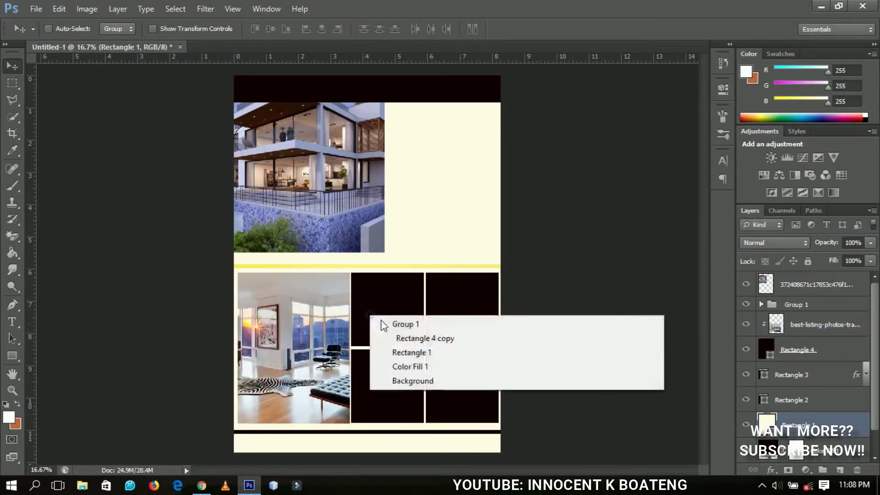
left_click(406, 343)
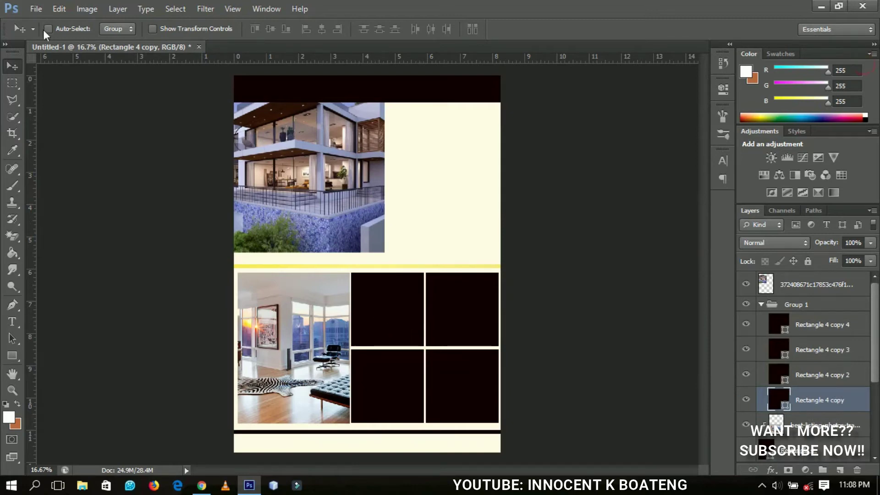
left_click(31, 7)
left_click(89, 221)
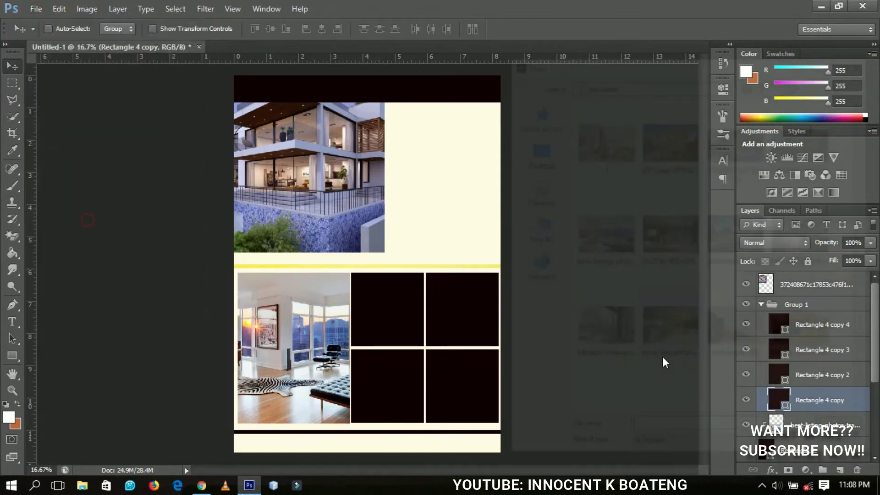
left_click(743, 323)
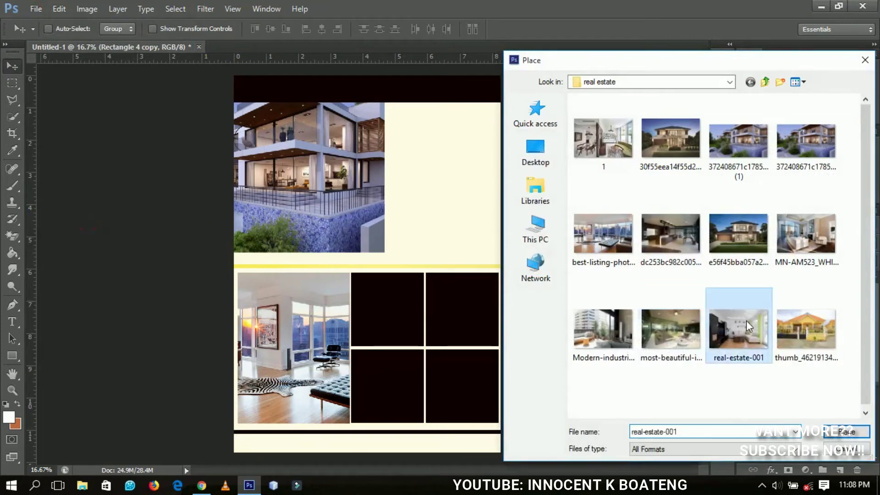
double_click(736, 333)
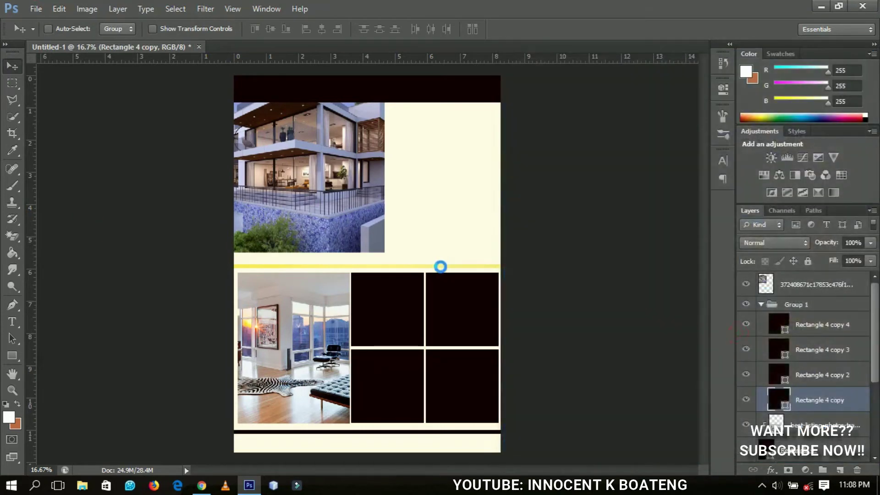
key("Return")
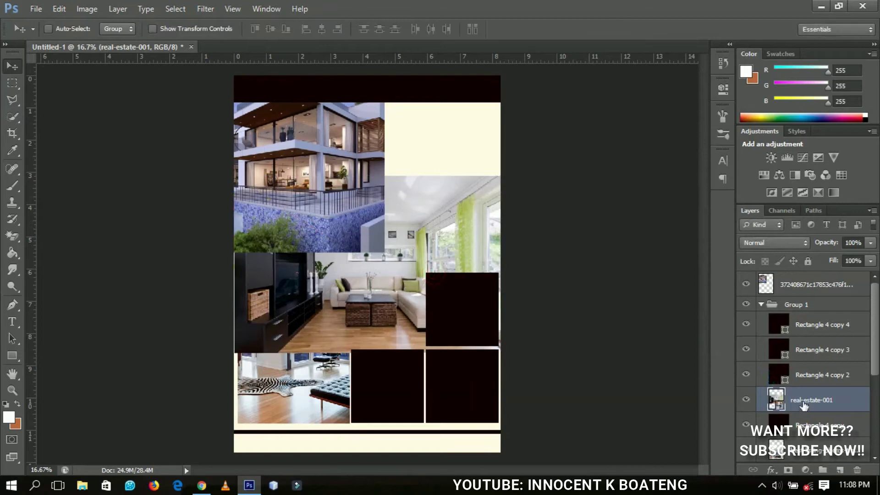
Rasterize real-estate-001 and clip it into the top-middle box
right_click(799, 400)
left_click(688, 162)
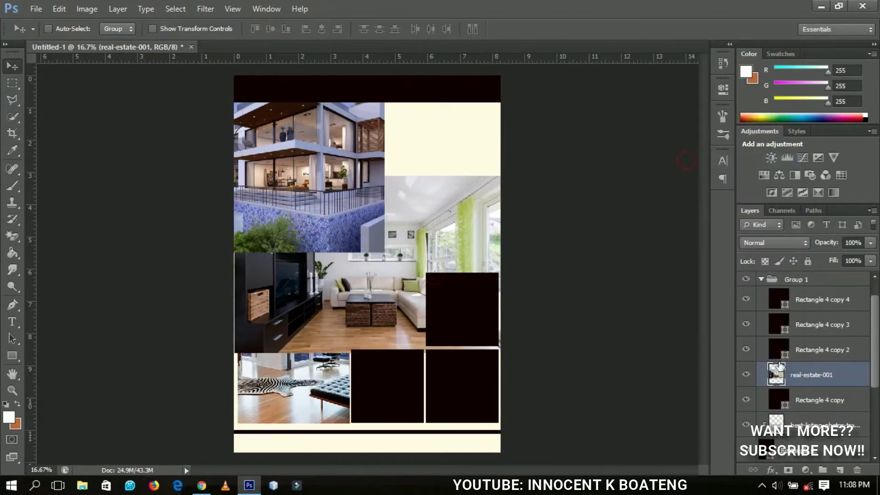
right_click(813, 382)
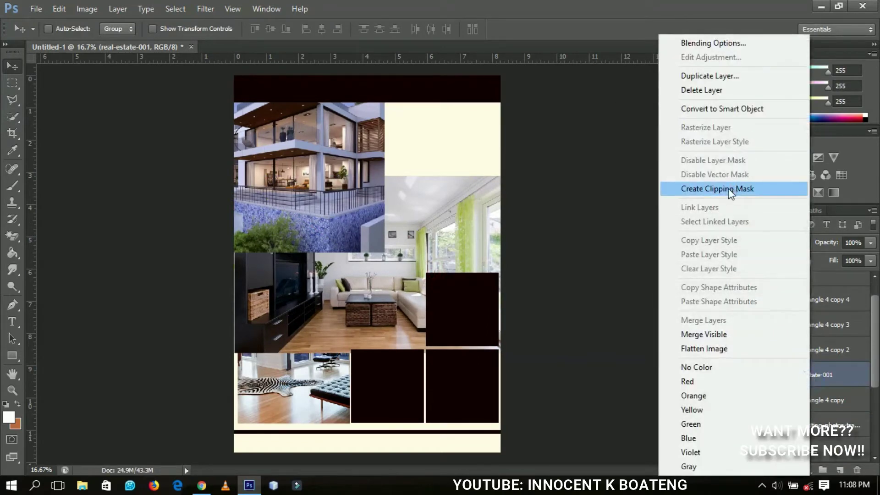
left_click(730, 189)
Scale down the living-room photo and nudge it right to fill the top-middle box
left_click_drag(341, 306, 376, 311)
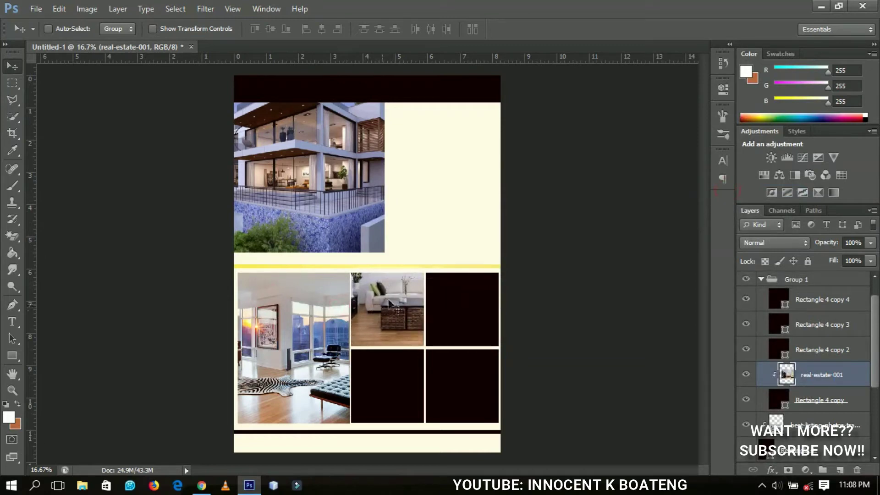
key("ctrl+t")
left_click_drag(536, 178, 485, 220)
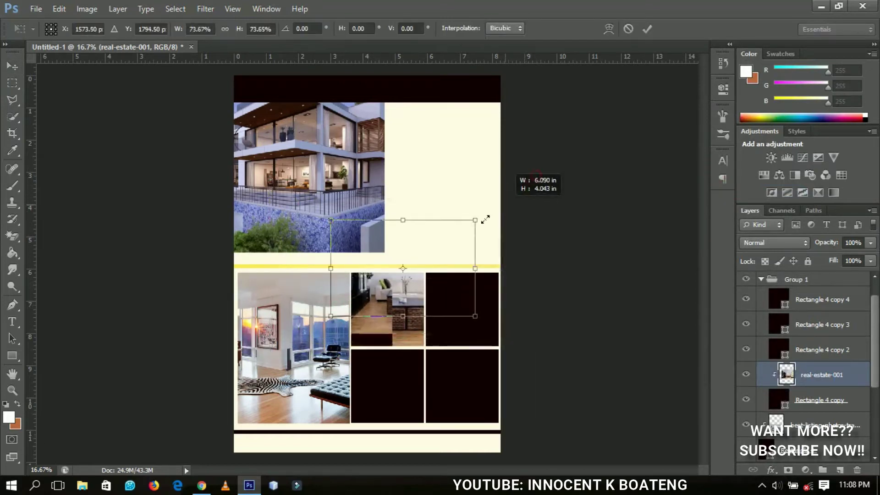
double_click(439, 250)
left_click_drag(439, 251, 412, 290)
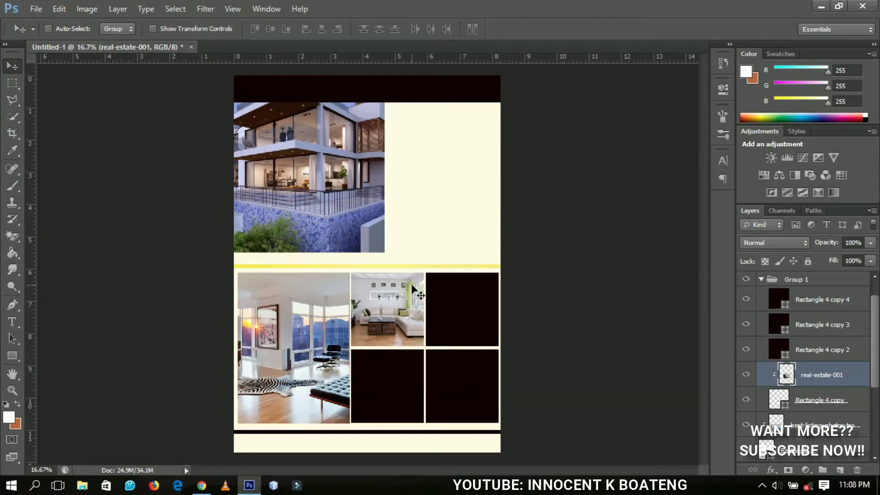
key("shift+Right")
key("shift+Right")
key("shift+Right")
key("shift+Right")
key("shift+Right")
key("shift+Right")
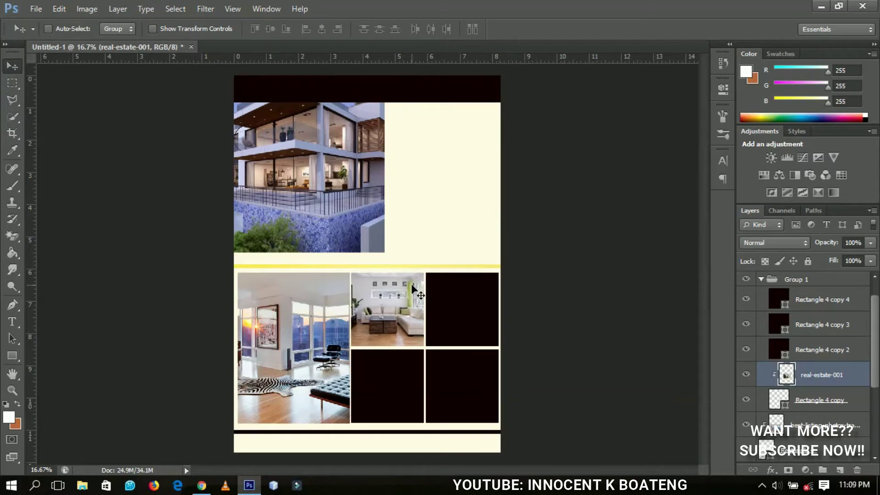
key("shift+Right")
key("shift+Right")
key("shift+Right")
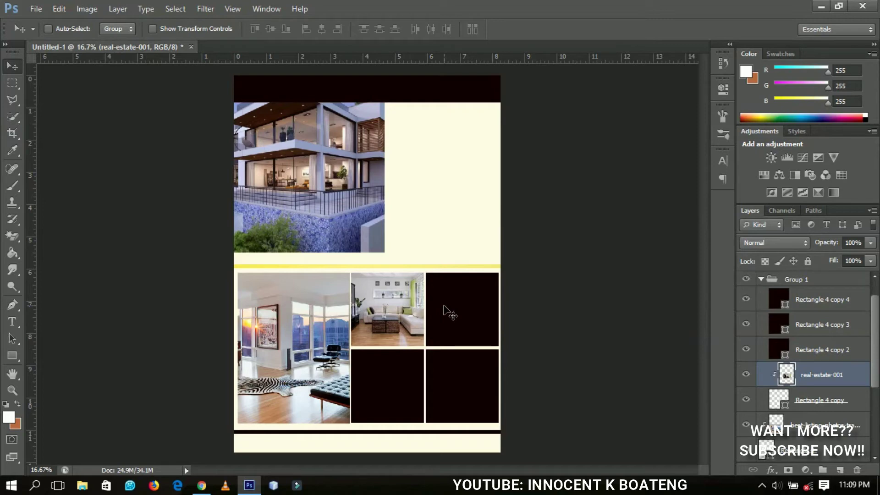
Place the remaining interior photos and clip the last one into the bottom-right box
key("alt+f")
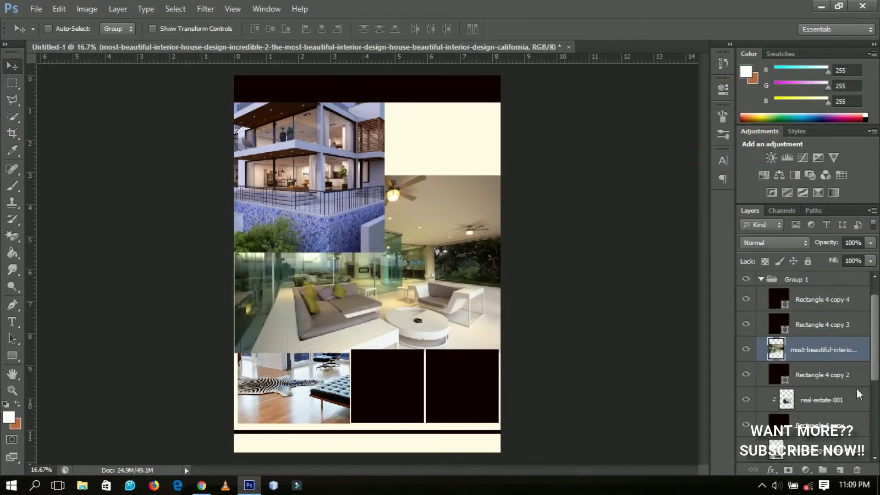
left_click_drag(421, 258, 423, 261)
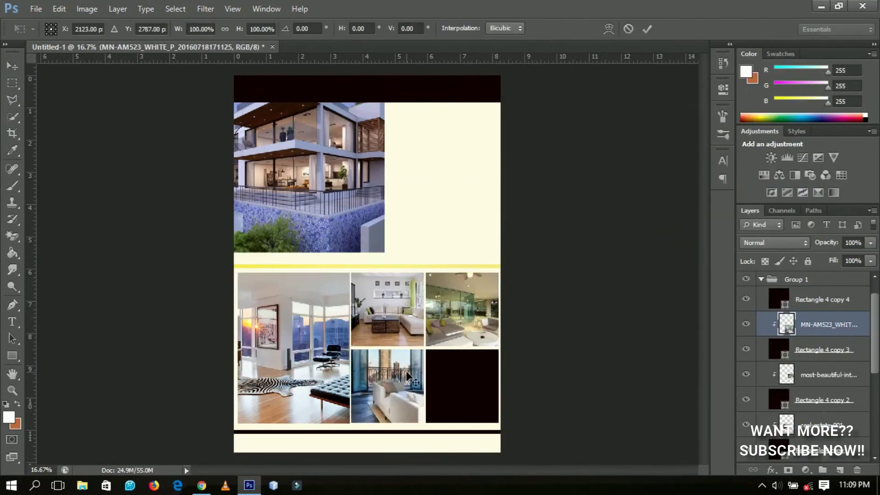
key("Return")
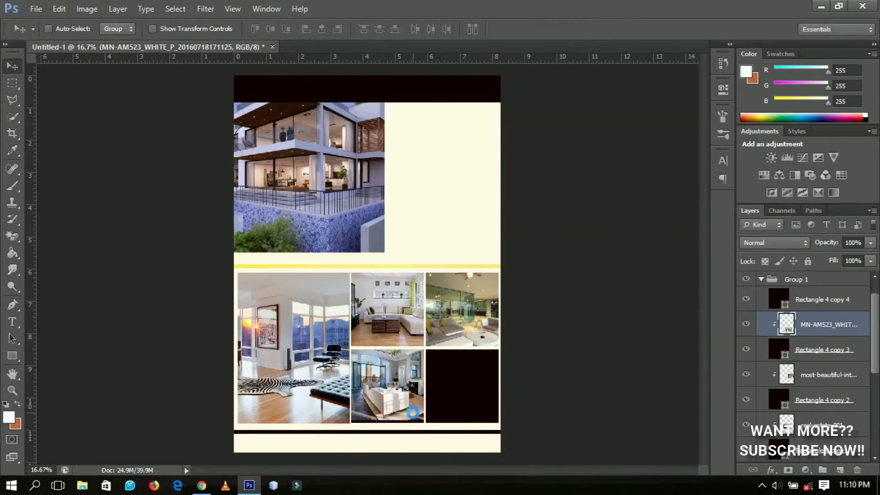
key("alt+f")
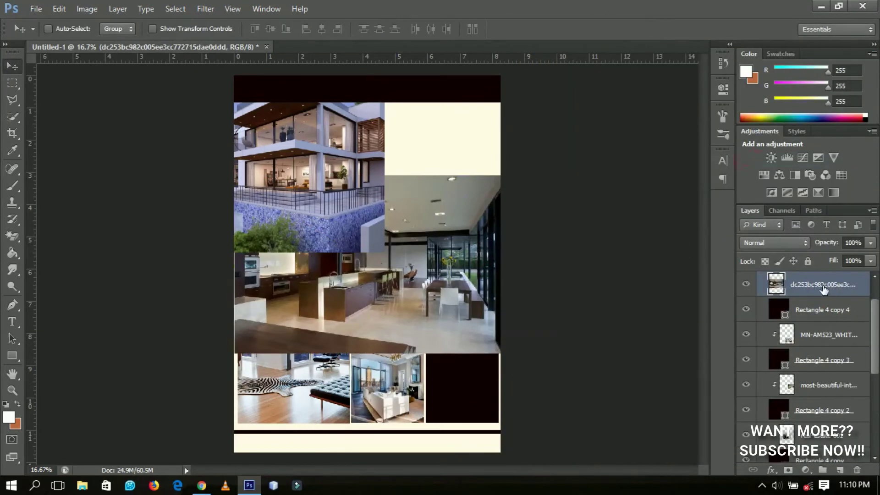
key("ctrl+alt+g")
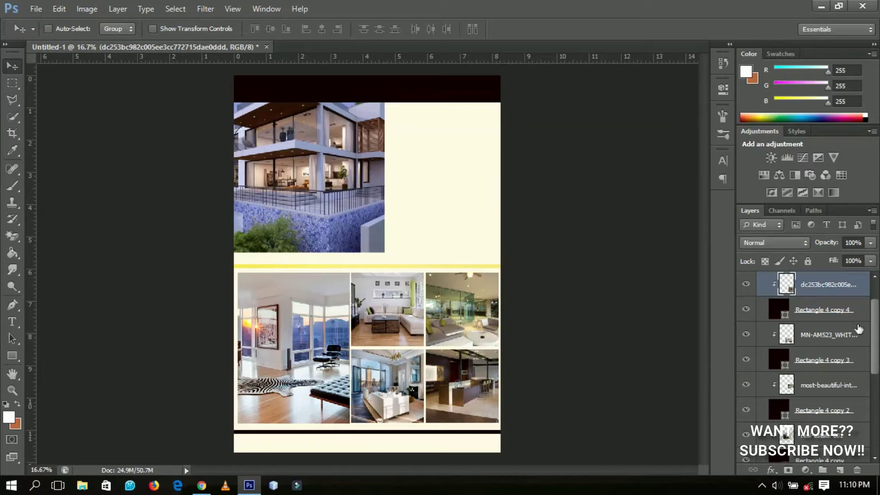
Collapse Group 1 and select the house photo layer above it
left_click_drag(874, 333, 877, 296)
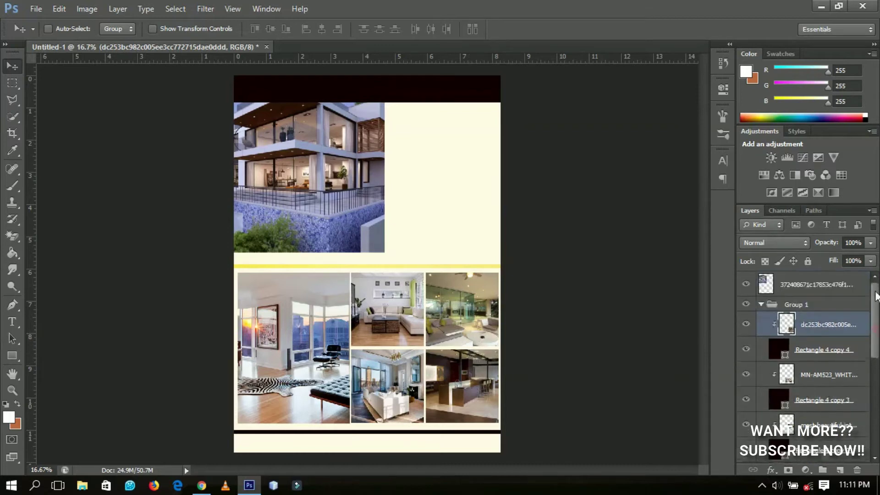
left_click(760, 304)
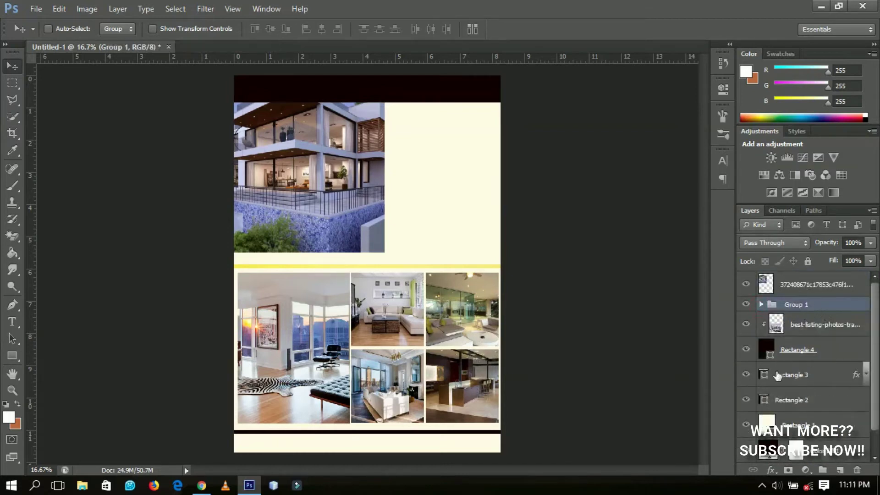
left_click(811, 291)
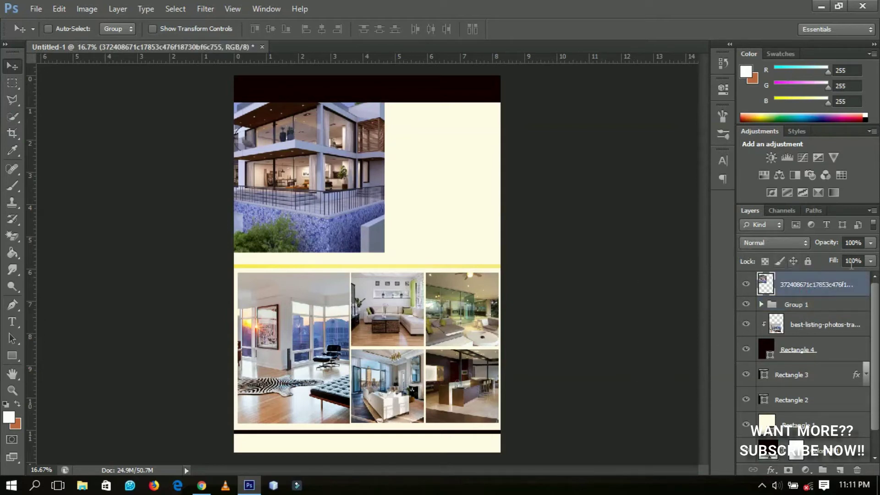
Zoom into the dark top band, type the title line there, and select all its text
key("z")
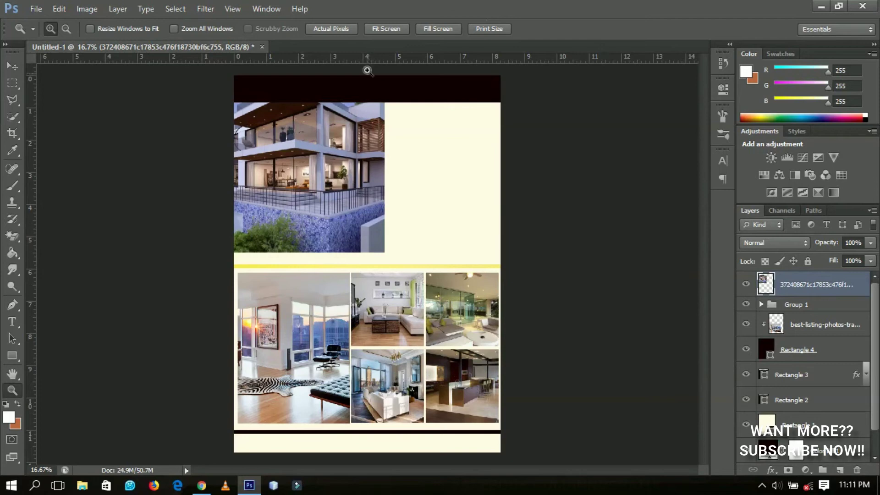
left_click(361, 87)
left_click_drag(360, 88, 379, 179)
left_click(381, 202)
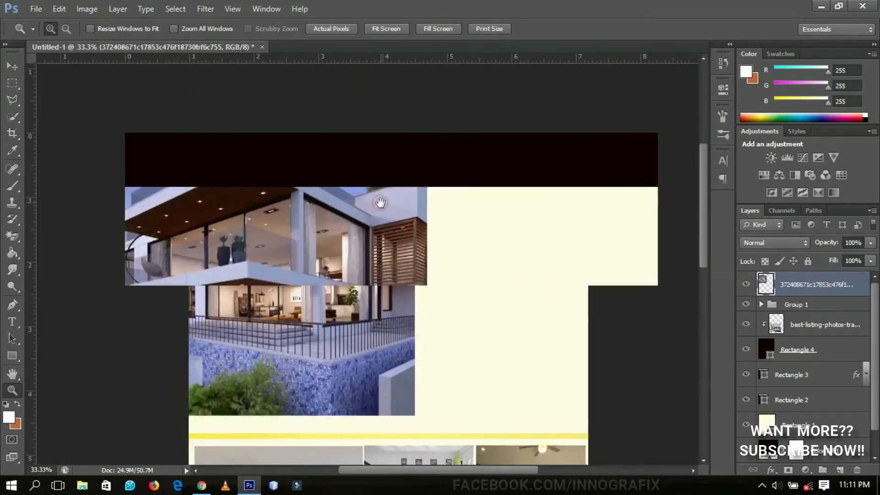
key("t")
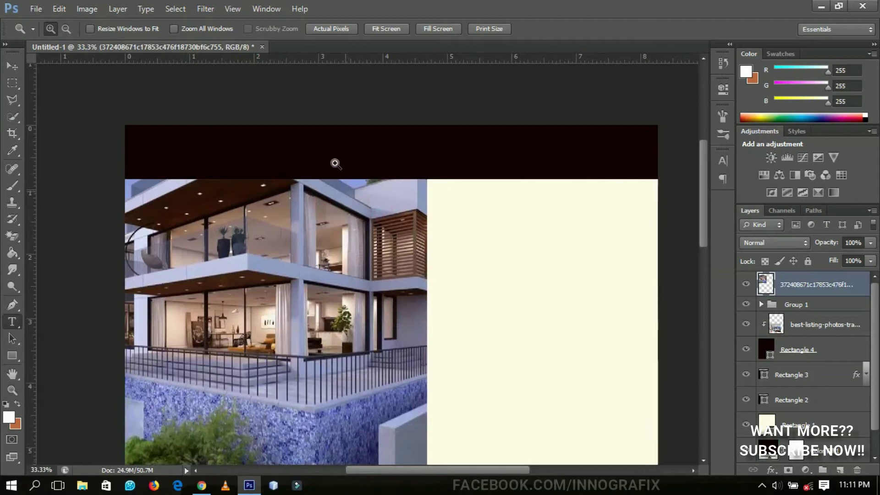
left_click(320, 154)
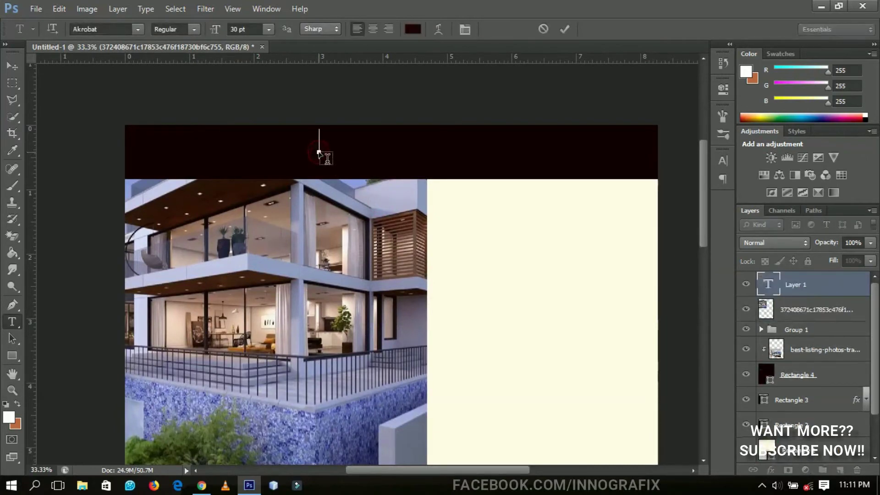
type("FO SA")
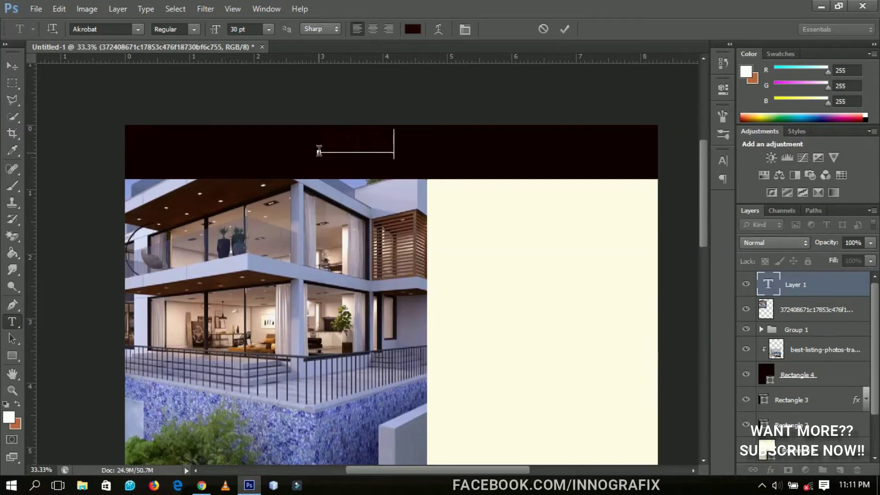
key("Left")
type("HOUSE")
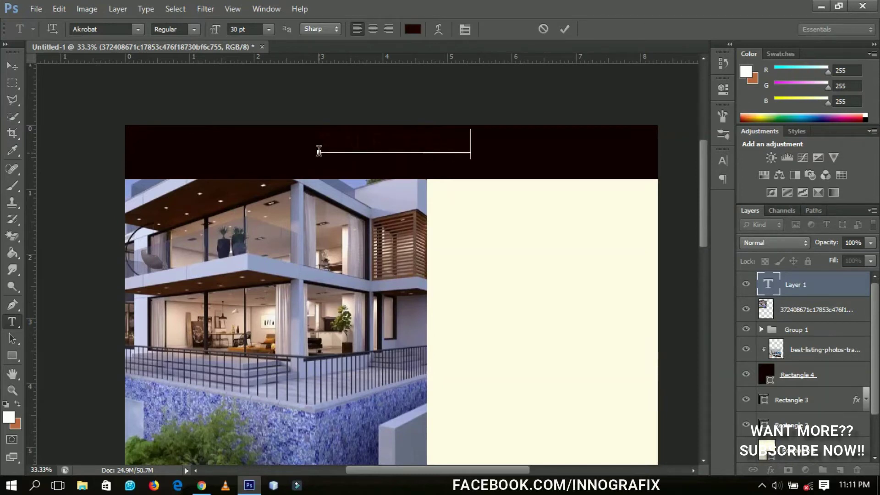
type("FOR ")
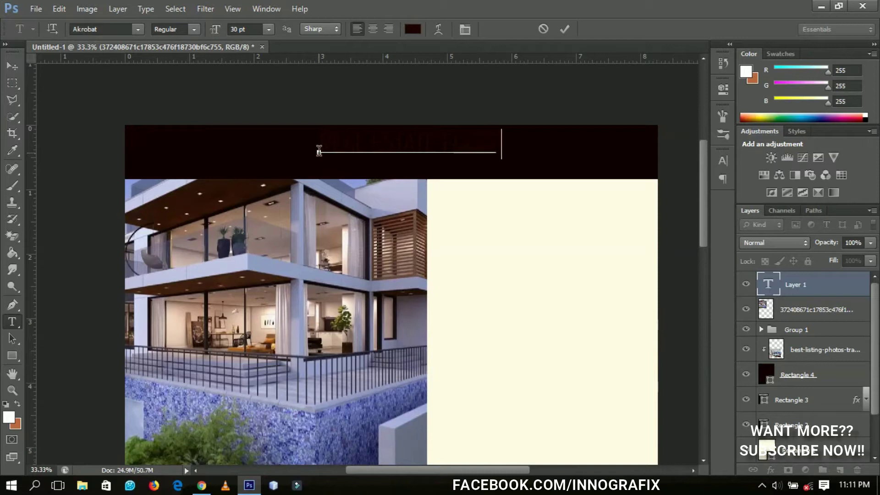
type("SALE")
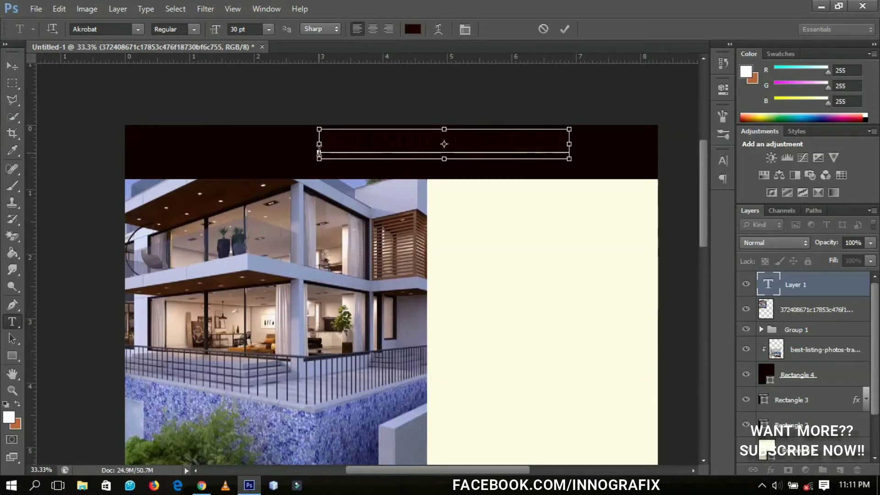
key("ctrl+a")
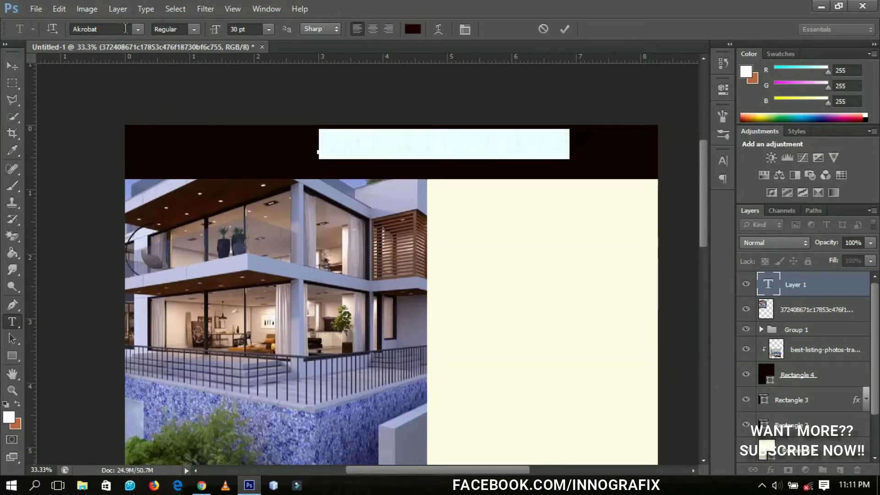
Make the title Akrobat Bold and colour it cream (#fffbe4), sampled from the cream panel
left_click(194, 28)
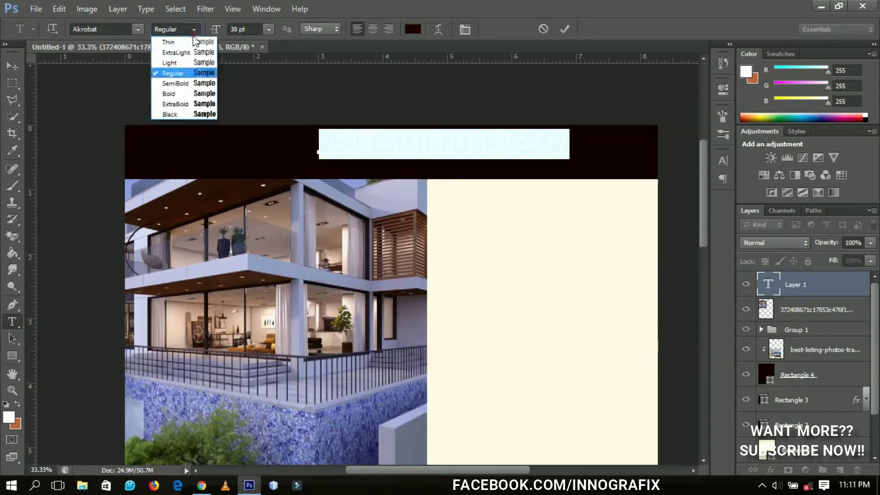
left_click(188, 95)
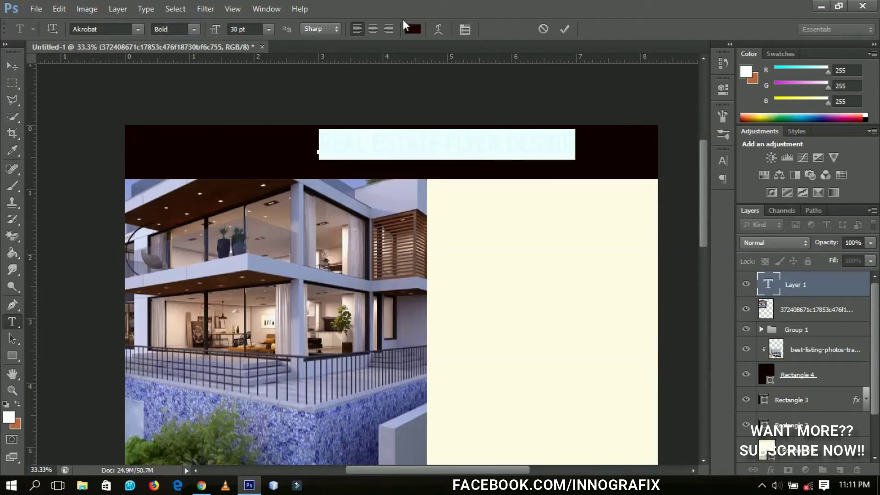
left_click(410, 29)
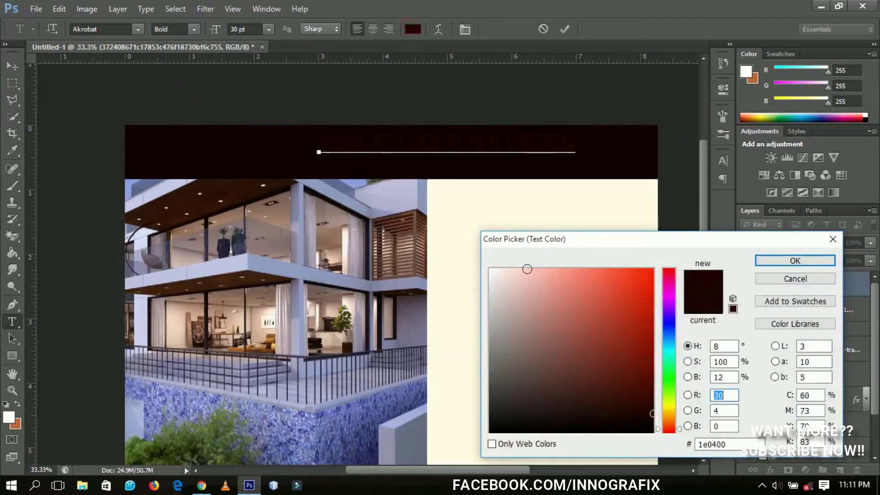
left_click(495, 197)
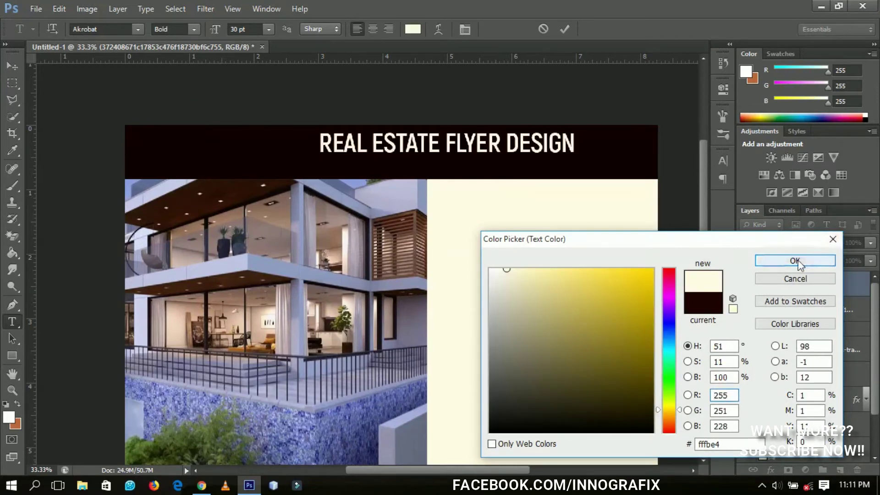
left_click(796, 260)
key("ctrl+Return")
Align the title to the page's horizontal centre and nudge it down slightly
key("m")
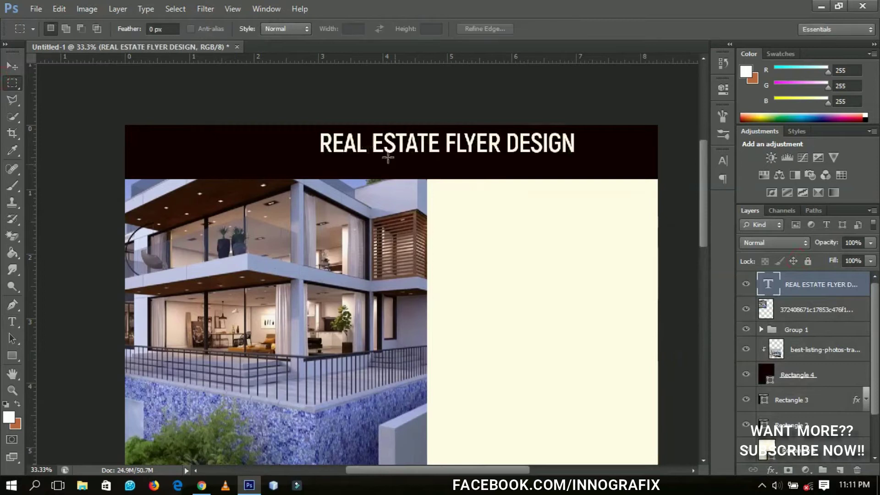
left_click(16, 67)
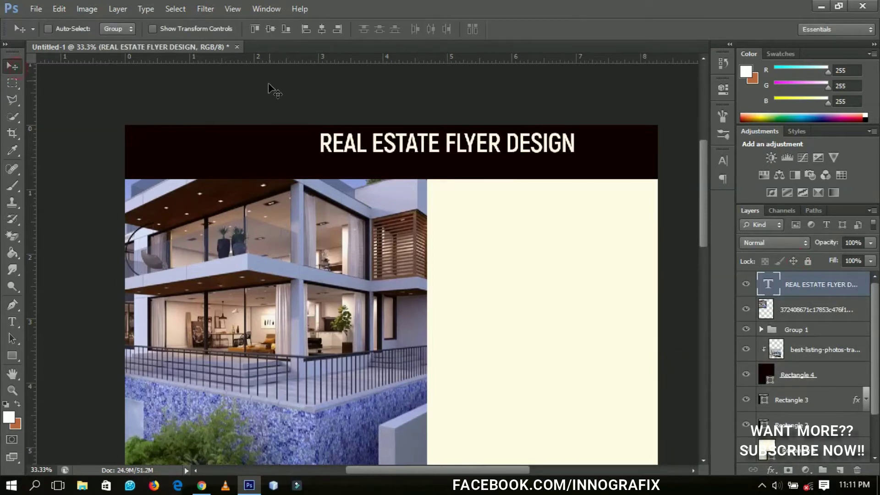
left_click(321, 29)
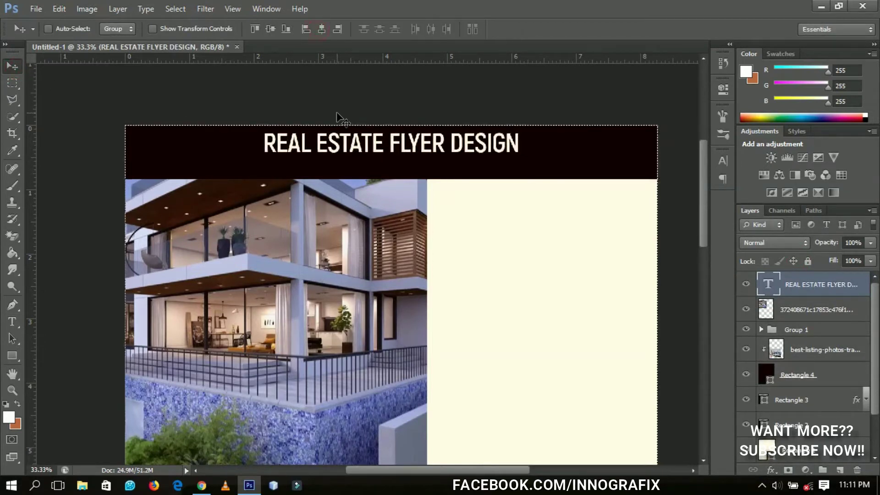
key("ctrl+d")
key("shift+Down")
key("shift+Down")
key("shift+Down")
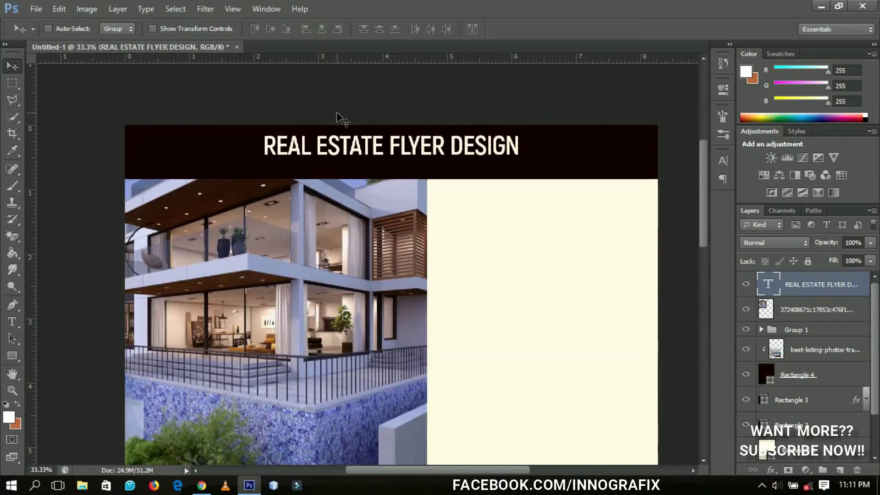
key("shift+Down")
key("shift+Down")
key("shift+Down")
key("shift+Down")
Scale the title up to about 146% around its centre
key("ctrl+t")
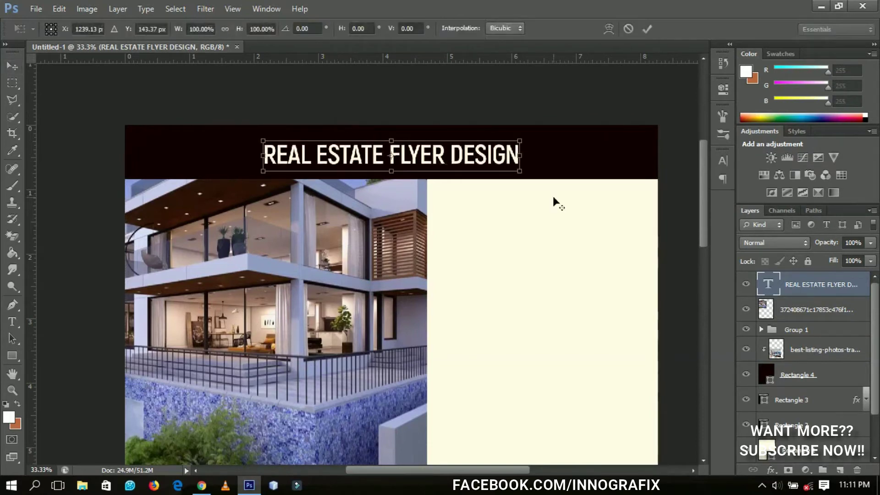
left_click_drag(518, 171, 574, 189)
key("Return")
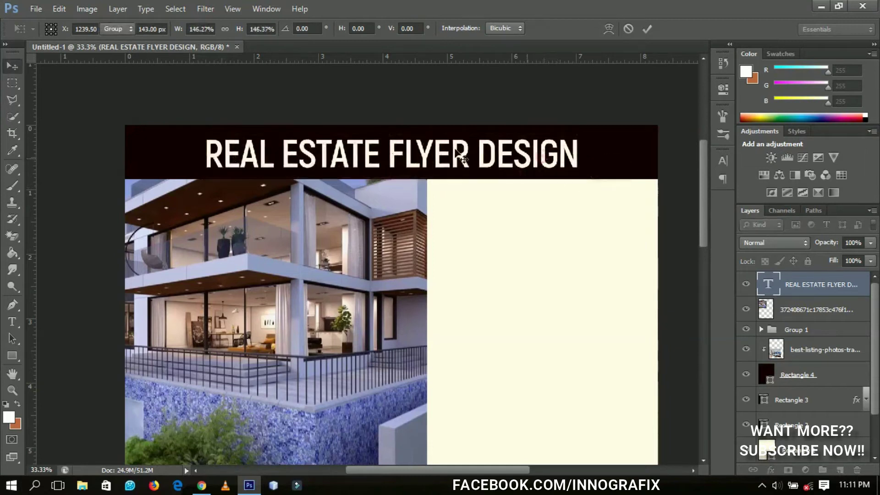
key("ctrl+a")
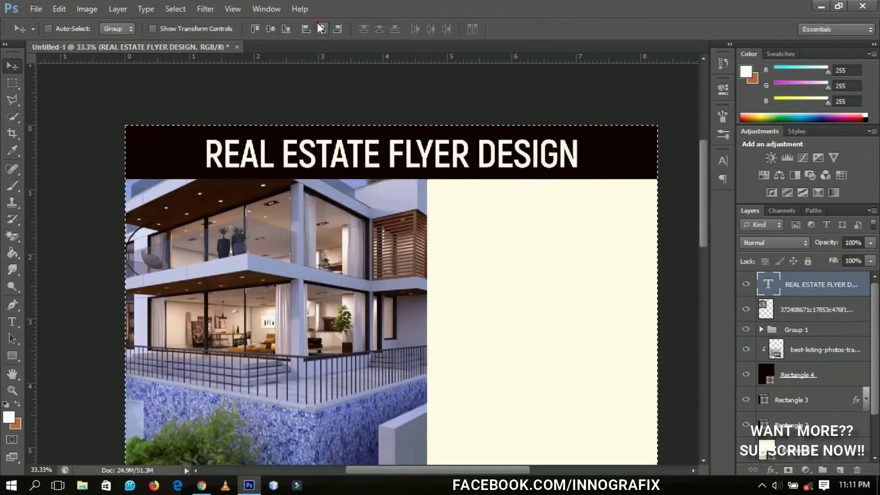
key("ctrl+d")
left_click_drag(510, 244, 418, 230)
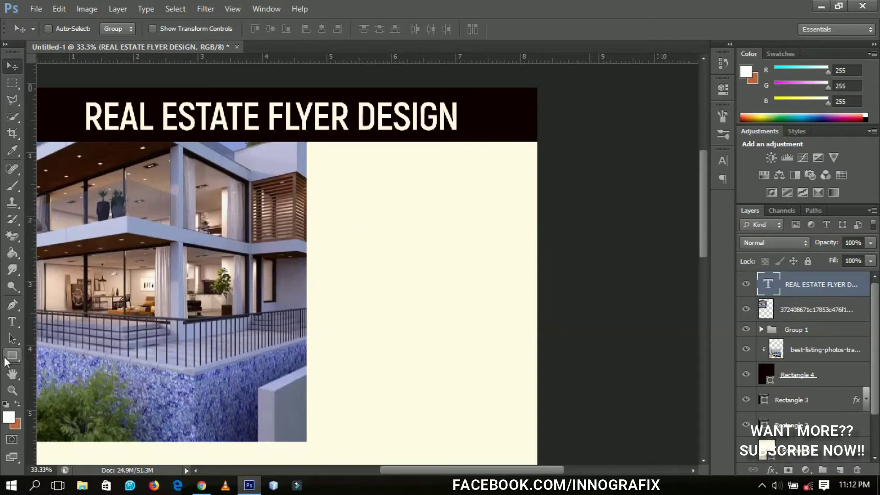
Start a text line in the cream panel, coloured from the dark band, reading FEATURES
left_click(16, 324)
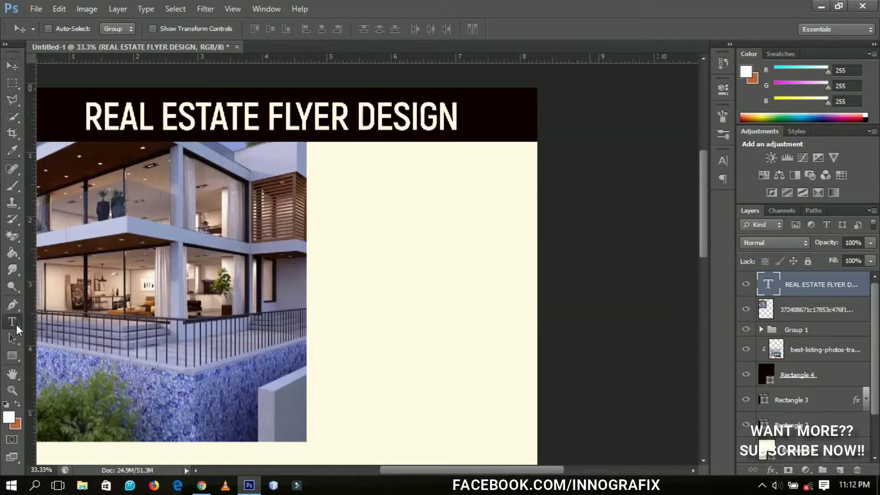
left_click(382, 188)
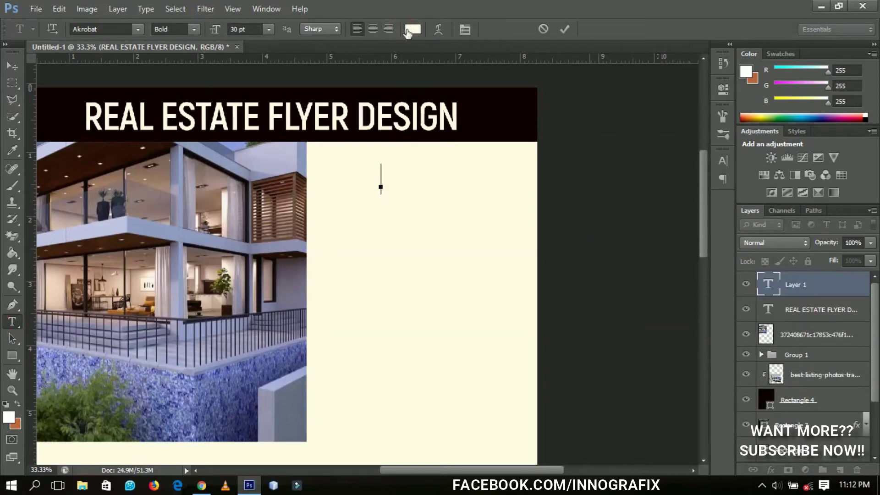
left_click(412, 29)
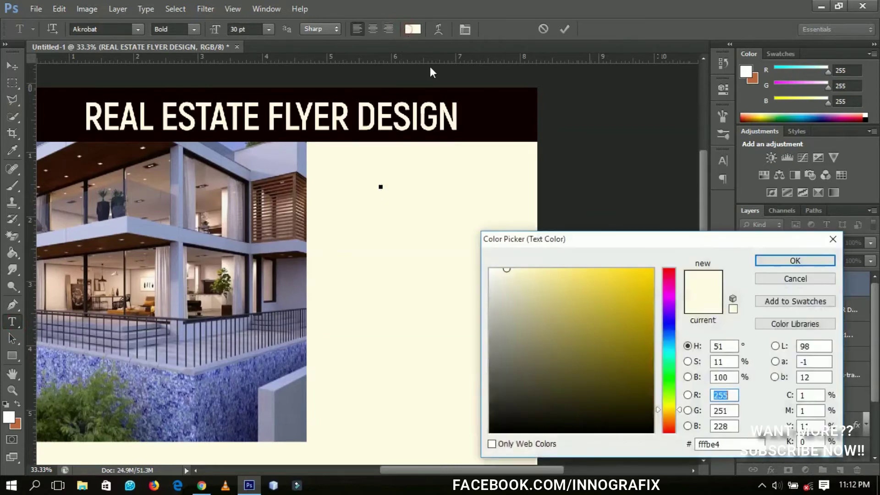
left_click(503, 116)
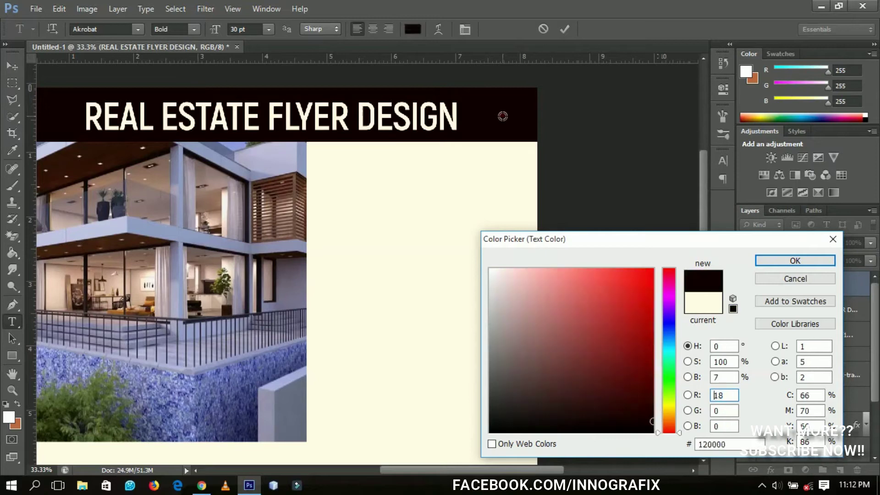
left_click(820, 261)
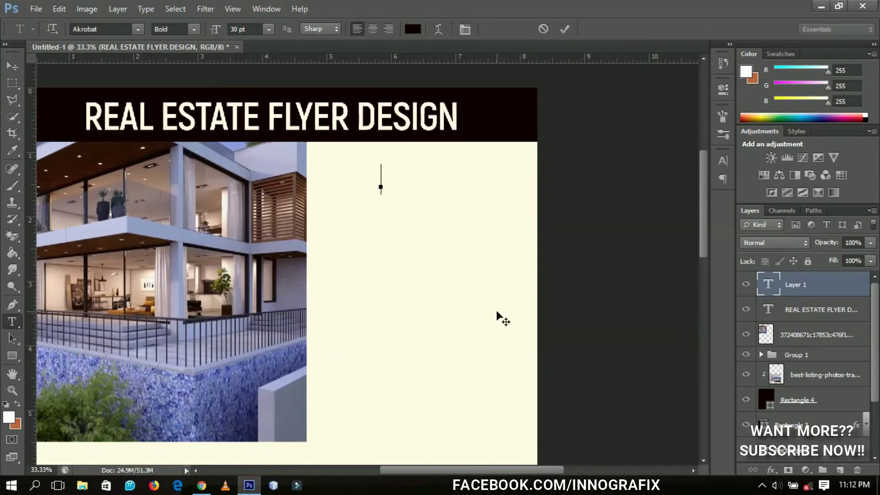
type("FEATURES")
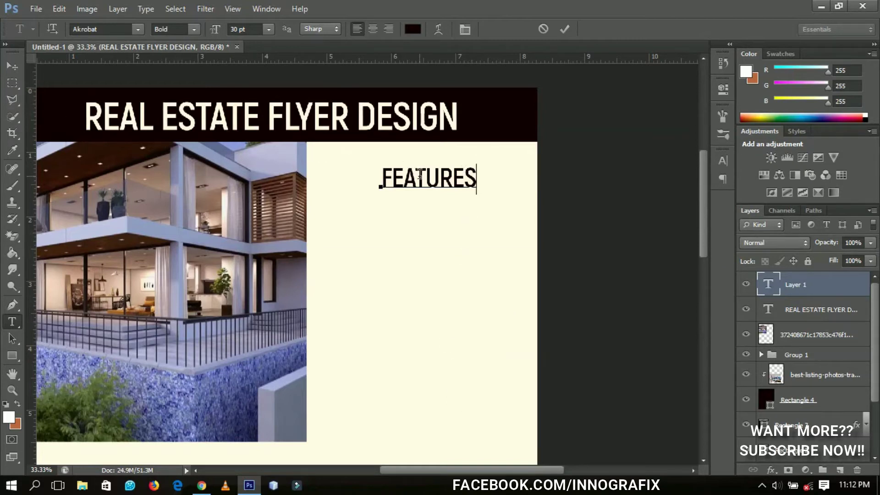
Make FEATURES ExtraBold, move it left and down, and duplicate the layer
double_click(419, 173)
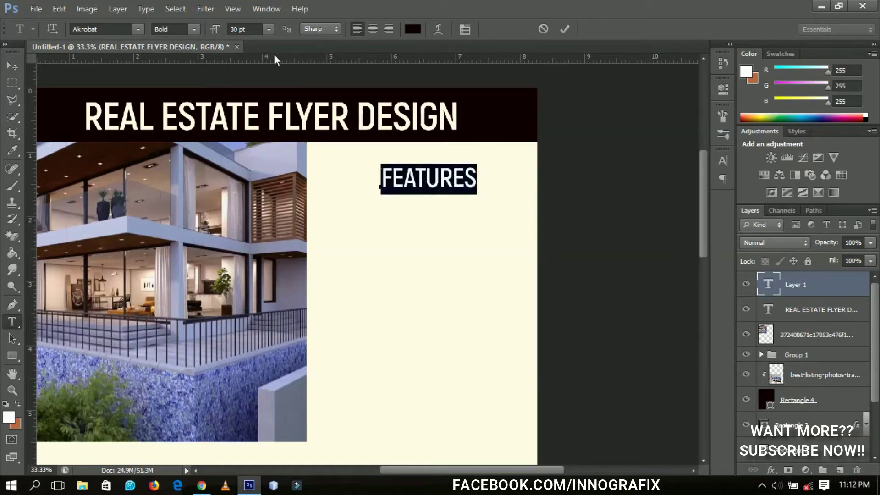
left_click(195, 30)
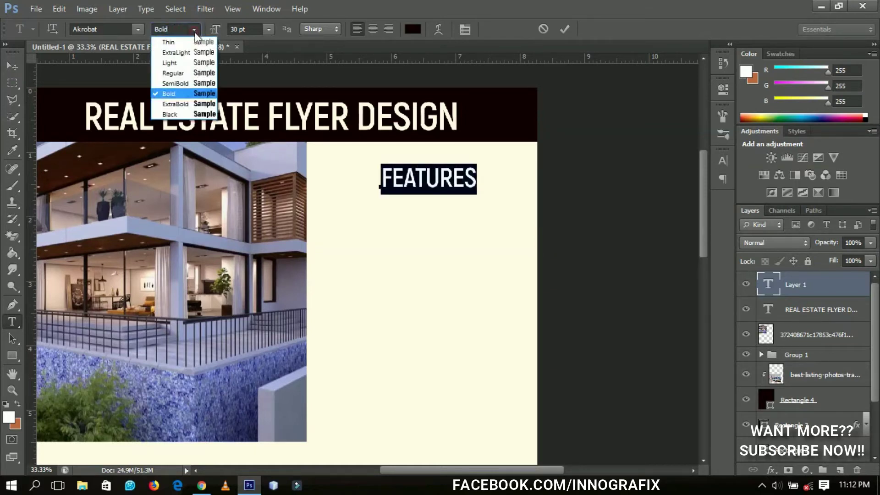
left_click(174, 98)
left_click(12, 61)
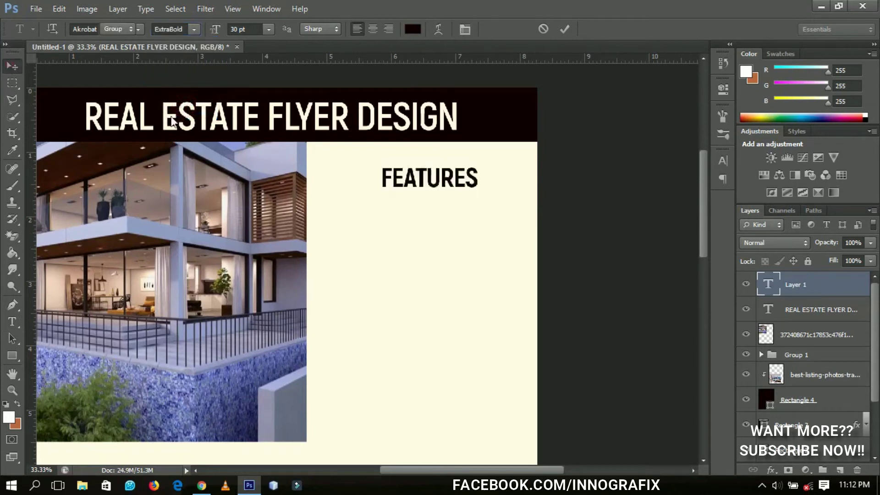
left_click_drag(450, 197, 411, 231)
key("ctrl+j")
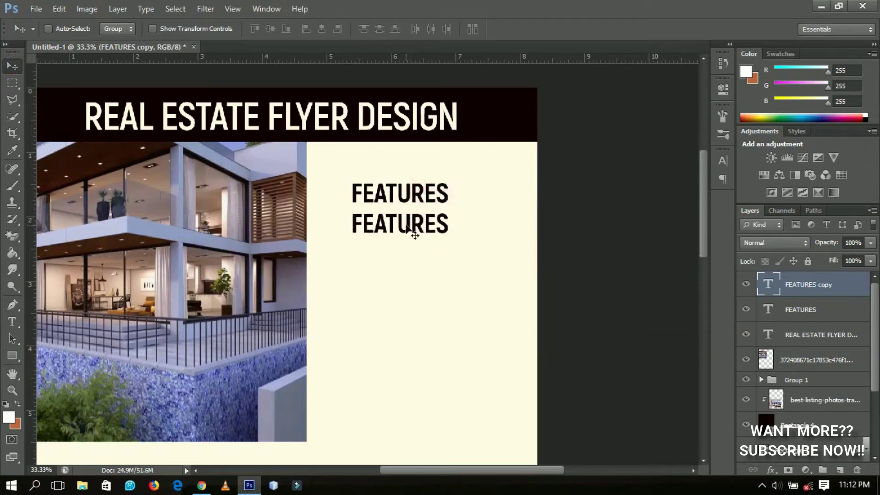
Set the copied FEATURES line to SemiBold and select all its text
key("t")
double_click(404, 225)
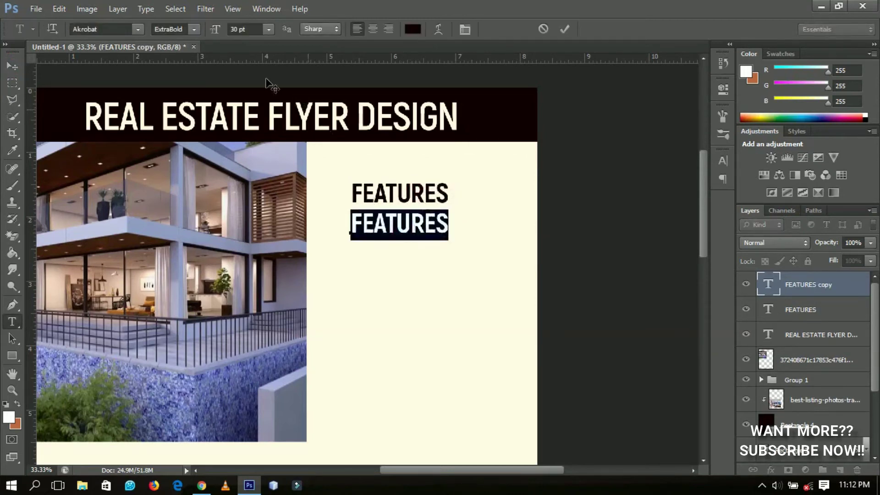
left_click(195, 29)
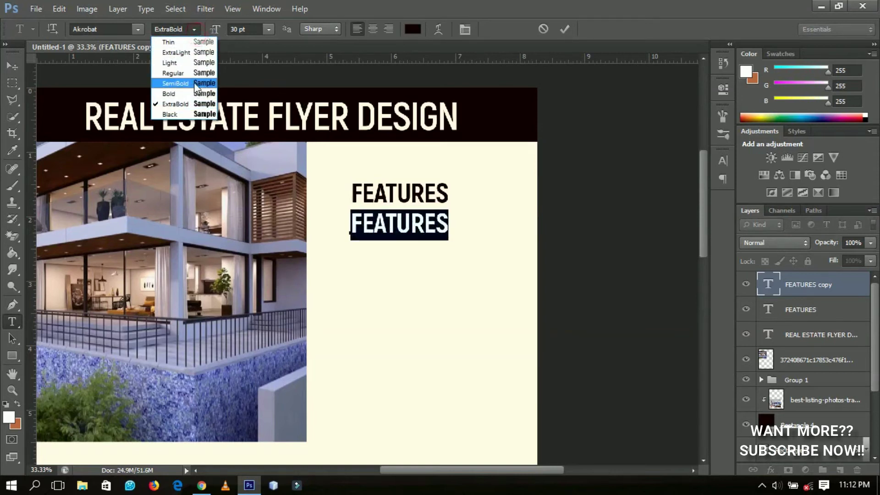
left_click(196, 93)
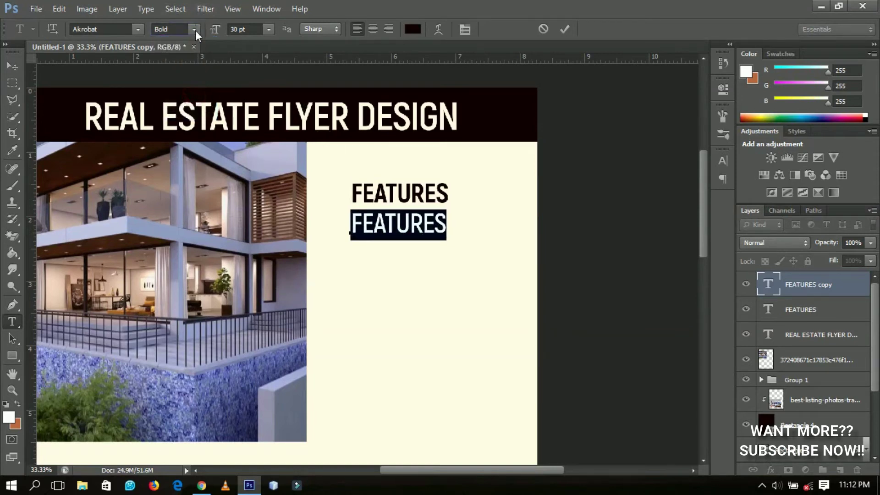
left_click(194, 30)
left_click(197, 83)
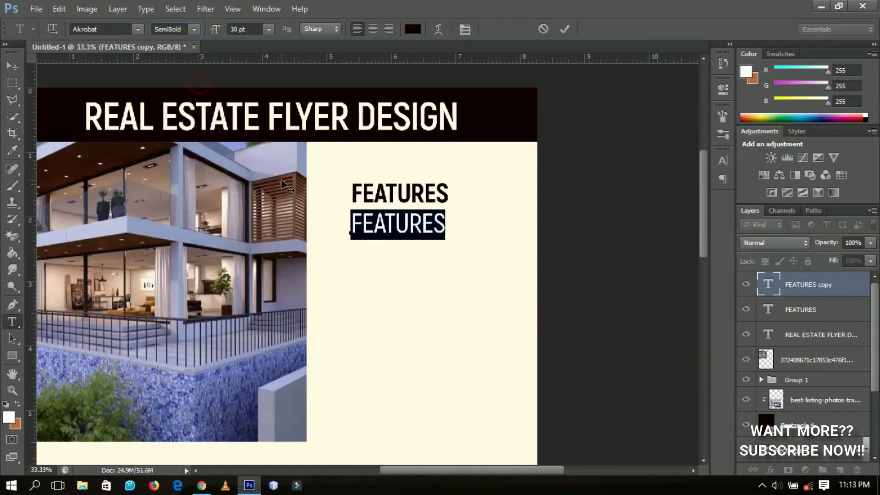
left_click(424, 213)
key("ctrl+a")
Type Gate Community, Self Compound, 24hrs Security, 5 Bedrooms Ensuite and Two Big Halls
type("Gate Co")
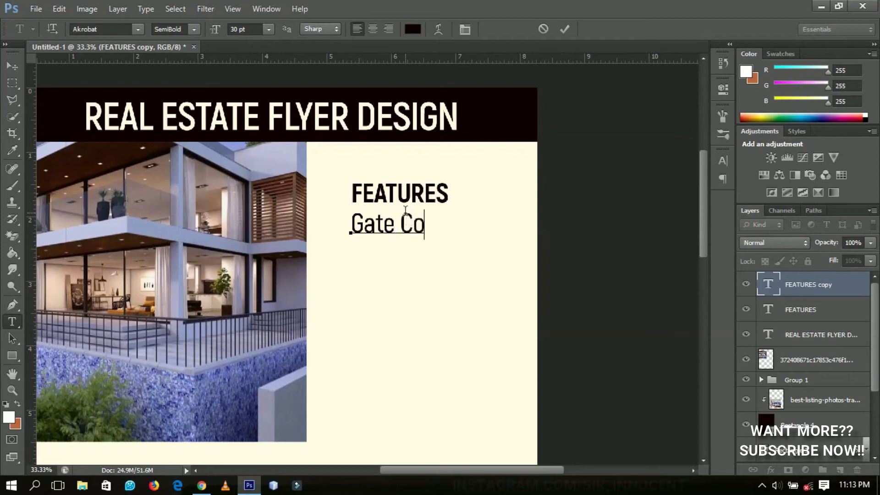
type("mmunity")
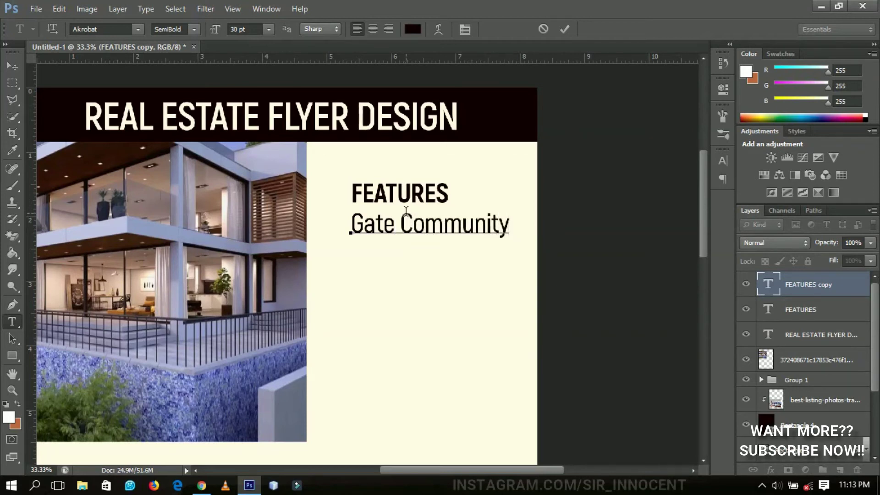
key("Return")
type("Sefl")
key("BackSpace")
key("BackSpace")
type("lf Compound")
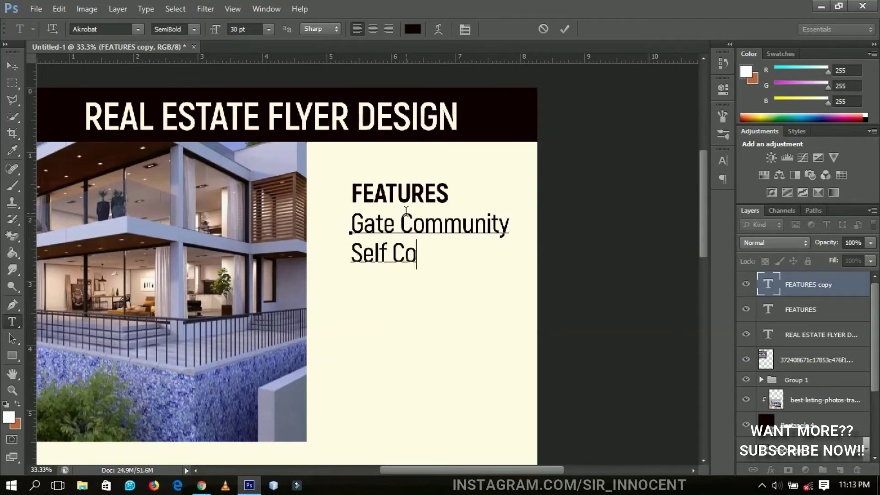
key("Return")
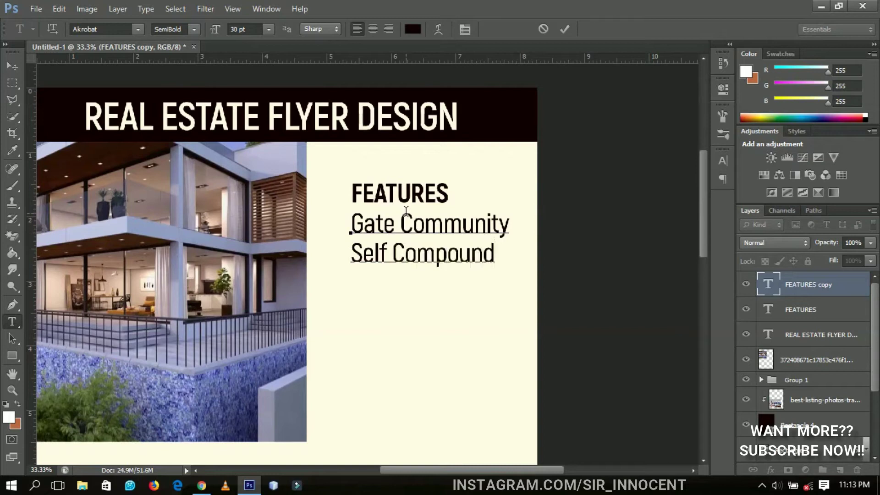
type("24")
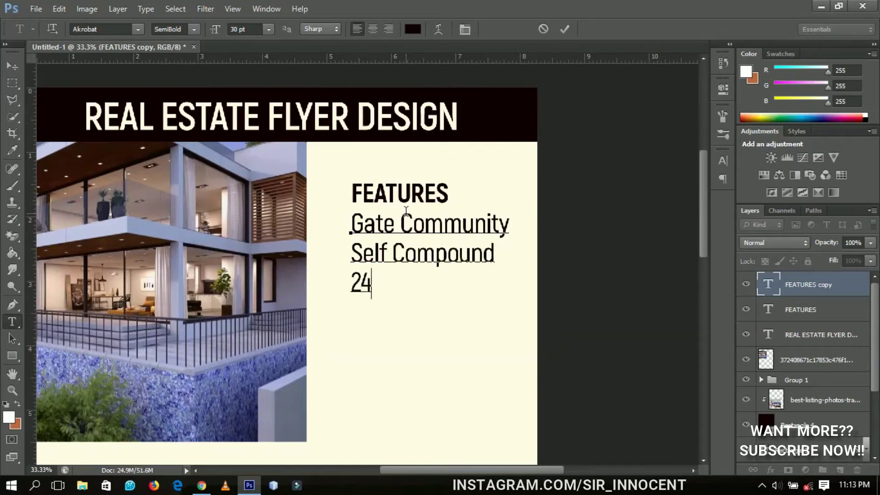
type("hrs Security")
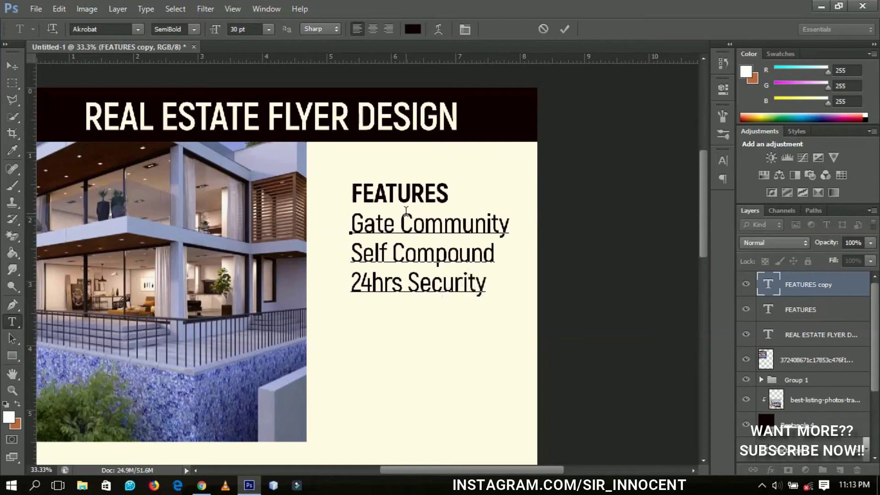
type("5 Bed")
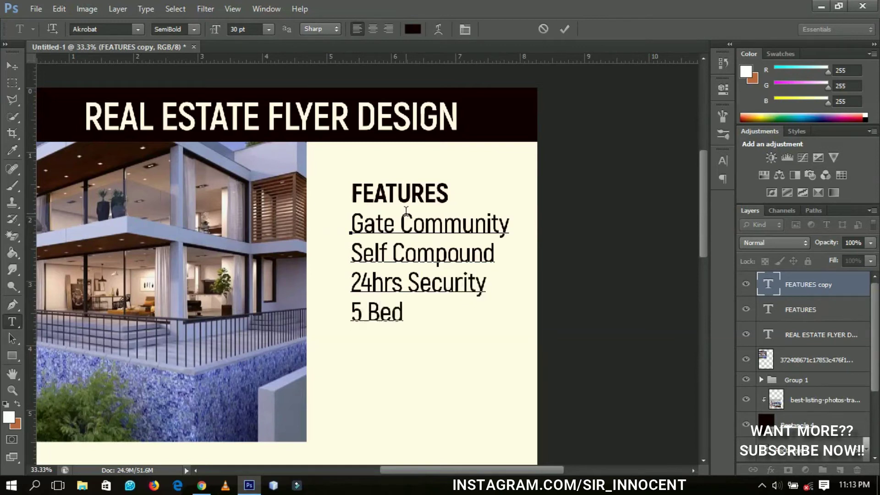
type("rooms")
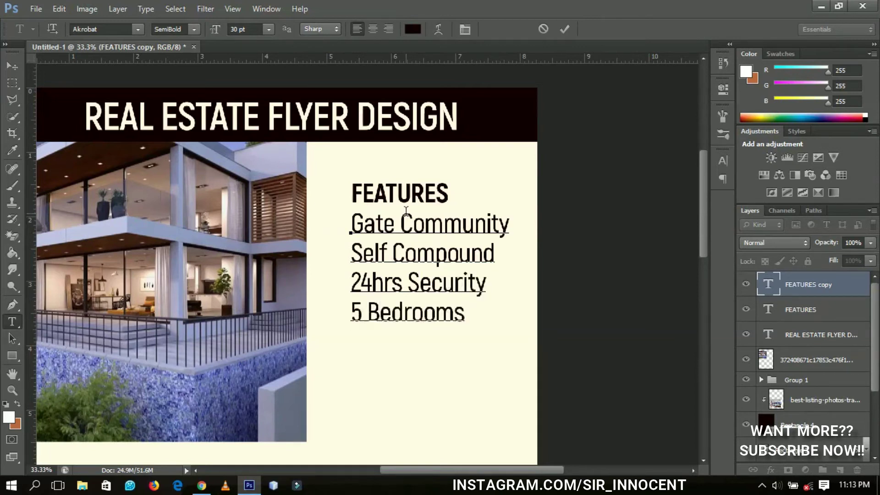
type(" Ensuit")
key("BackSpace")
key("BackSpace")
key("BackSpace")
type("it")
key("Return")
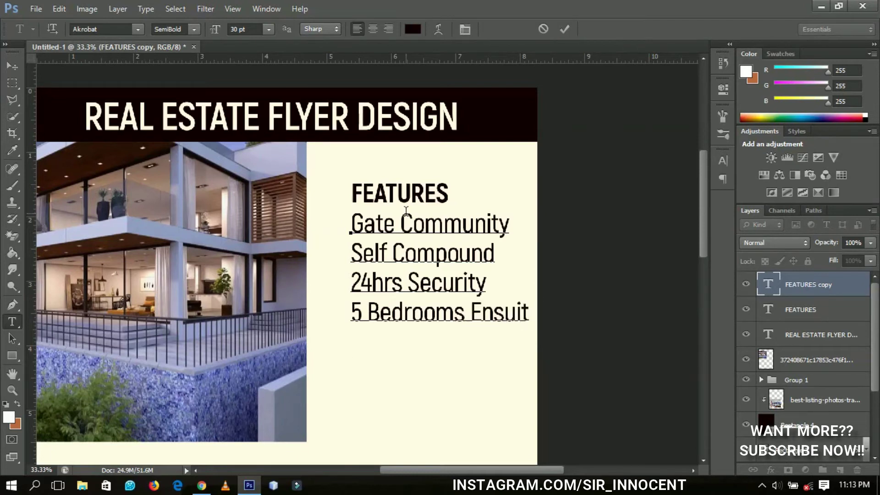
type("Two Bi")
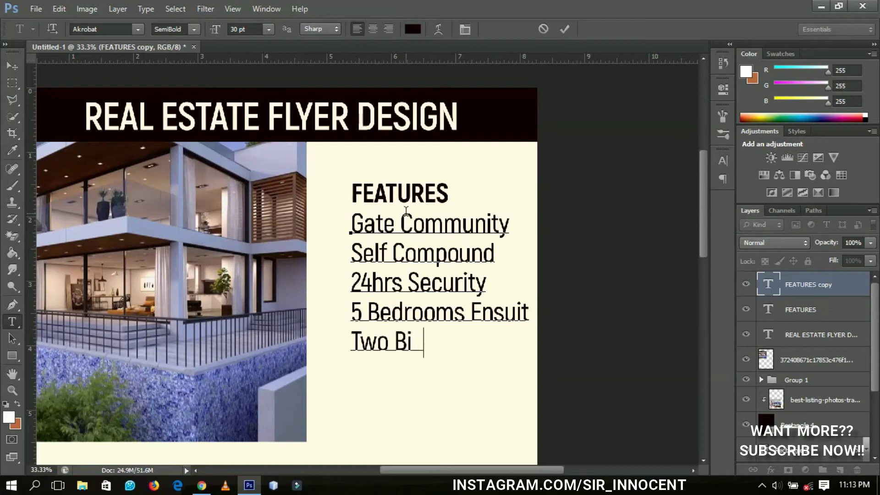
type("g Halls")
Add the lines 100% Furnished and Serene Environment to finish the features list
key("Return")
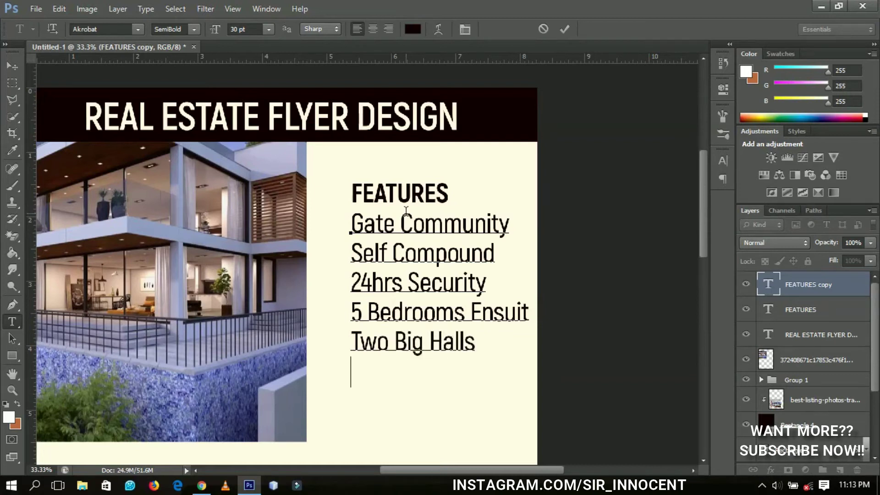
type("100^")
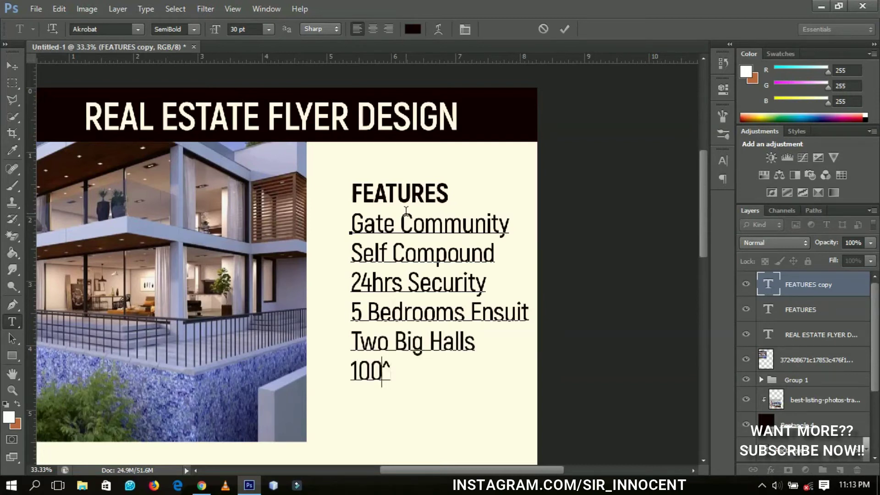
key("BackSpace")
type("&")
key("BackSpace")
type("*")
key("BackSpace")
type("% Furnished  ")
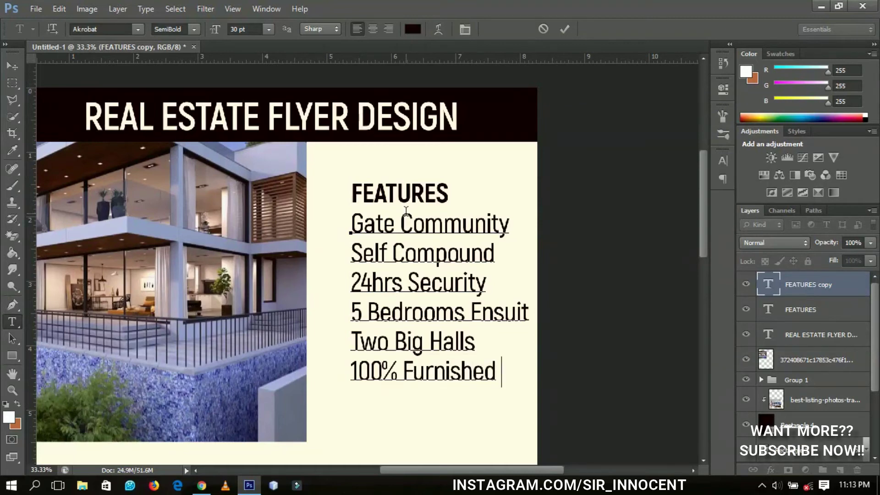
type("Hor")
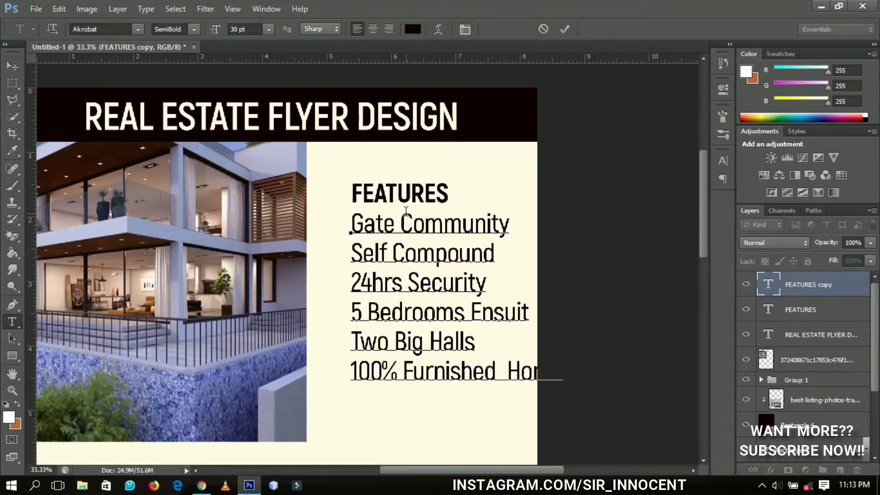
key("Return")
type("Serene Envi")
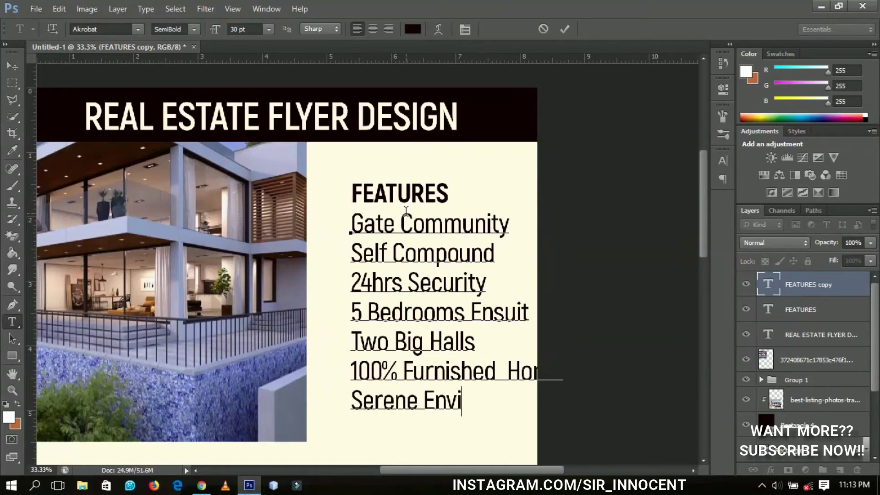
type("ronment")
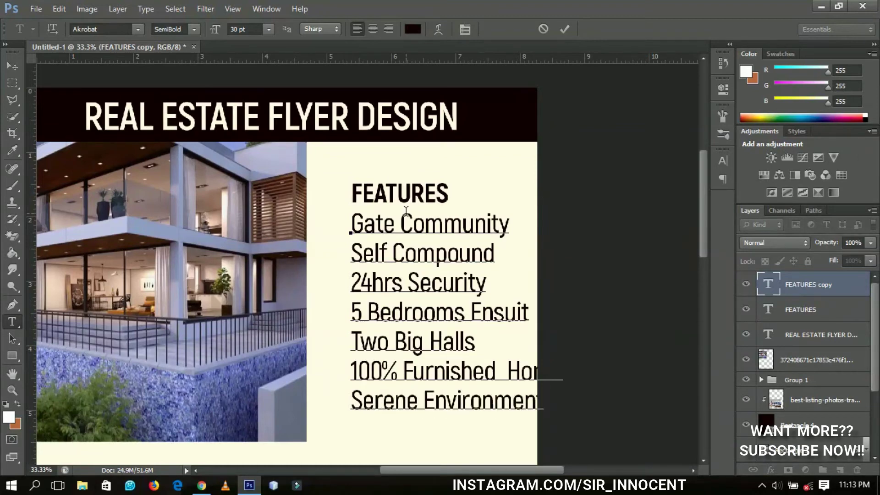
left_click(13, 66)
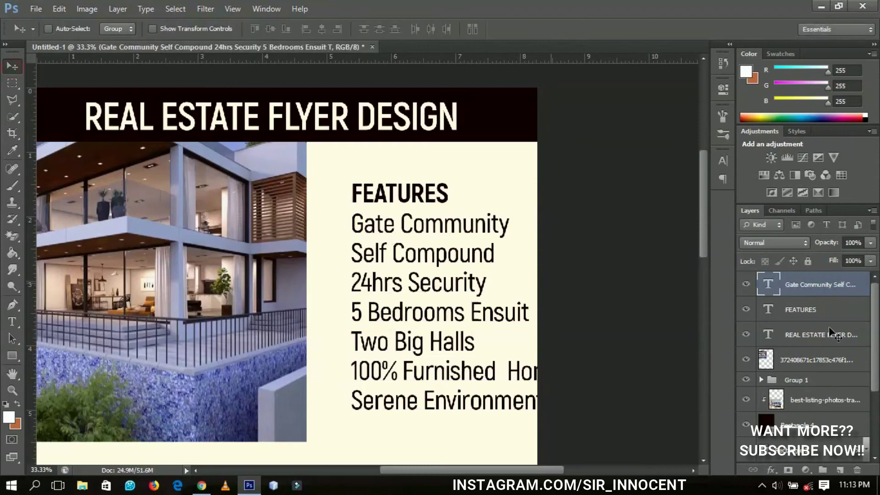
Move the heading and list up, then shrink the features list to about 91% and realign it
left_click(818, 309, "ctrl")
left_click_drag(487, 310, 434, 311)
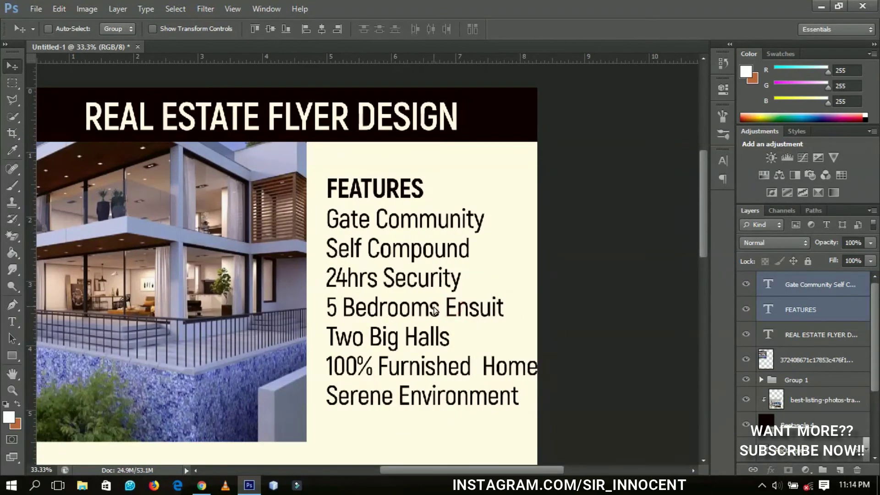
right_click(434, 311)
left_click(468, 321)
key("ctrl+t")
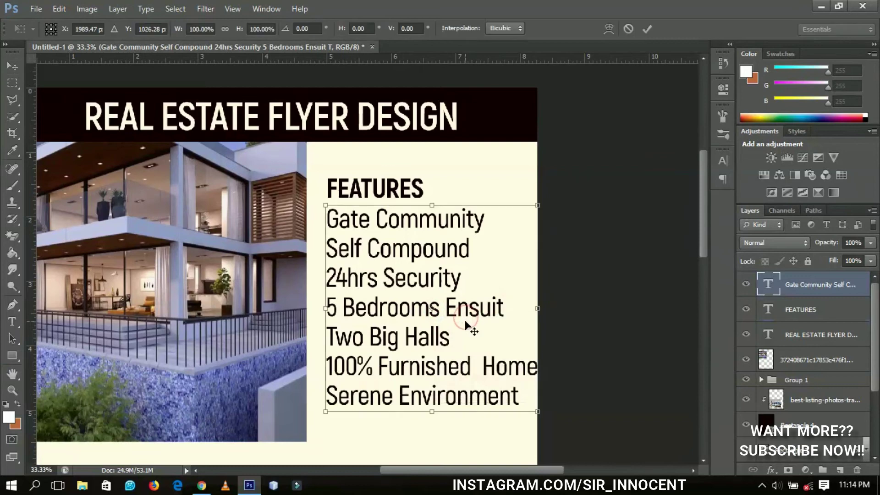
left_click_drag(540, 202, 529, 214)
key("Return")
left_click_drag(477, 240, 467, 230)
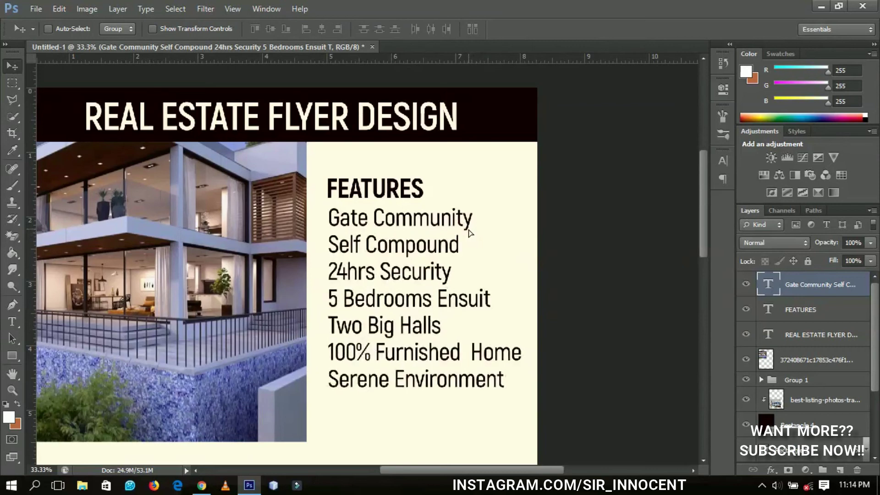
key("Up")
key("Up")
key("Up")
key("Up")
key("Up")
key("Up")
key("Up")
key("Up")
key("Up")
key("Up")
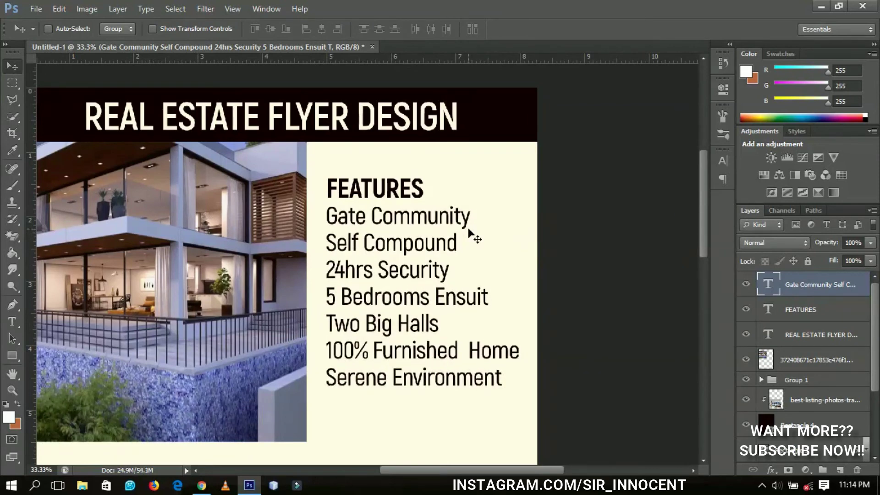
Duplicate the FEATURES heading and place the copy below Serene Environment
left_click_drag(449, 321, 477, 234)
right_click(417, 111)
left_click(425, 111)
left_click_drag(458, 168, 448, 361)
left_click_drag(431, 300, 427, 324)
Change the lower FEATURES copy's text to 20% and enlarge it
key("t")
left_click(417, 321)
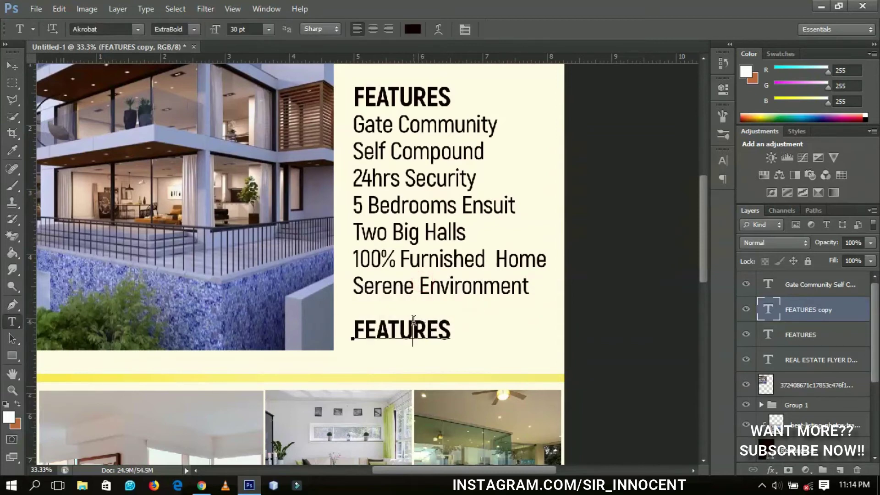
double_click(414, 320)
scroll(414, 320, "down", 1)
type("2-")
key("BackSpace")
type("0")
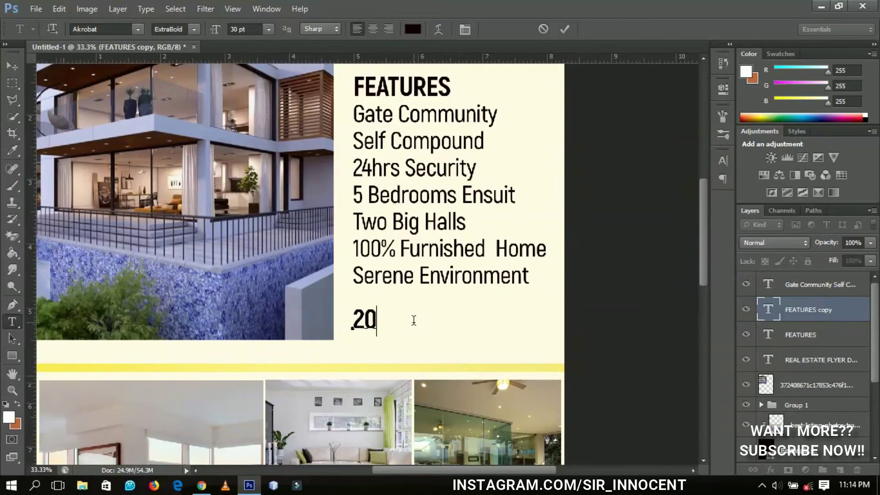
type("%")
left_click(13, 68)
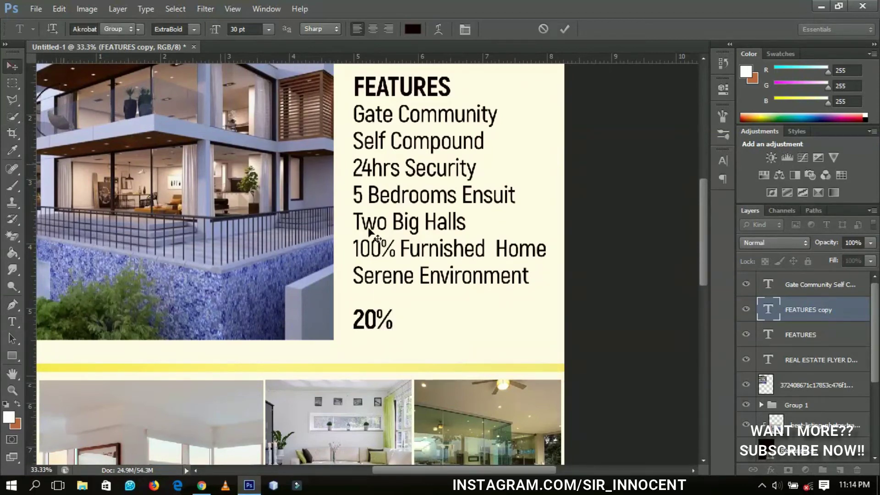
key("ctrl+t")
left_click_drag(392, 305, 472, 351)
key("Return")
Duplicate the 20% text and select all the text in the copy
key("ctrl+j")
key("t")
left_click(465, 330)
key("ctrl+a")
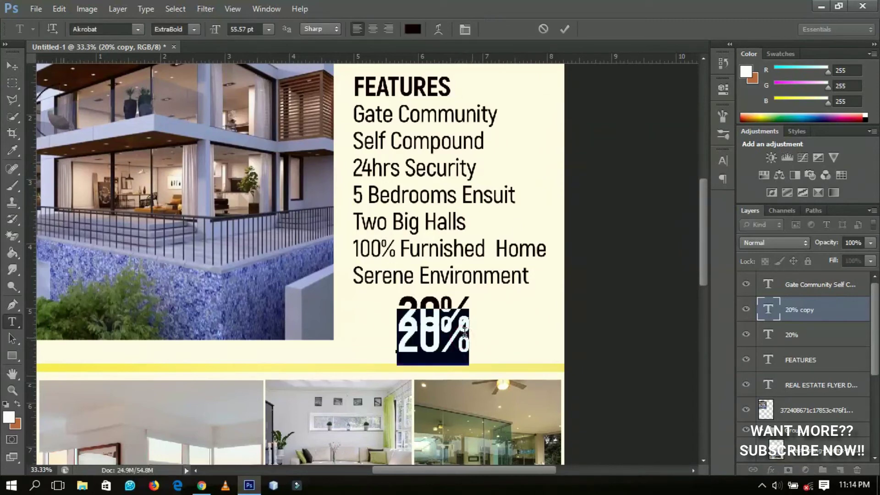
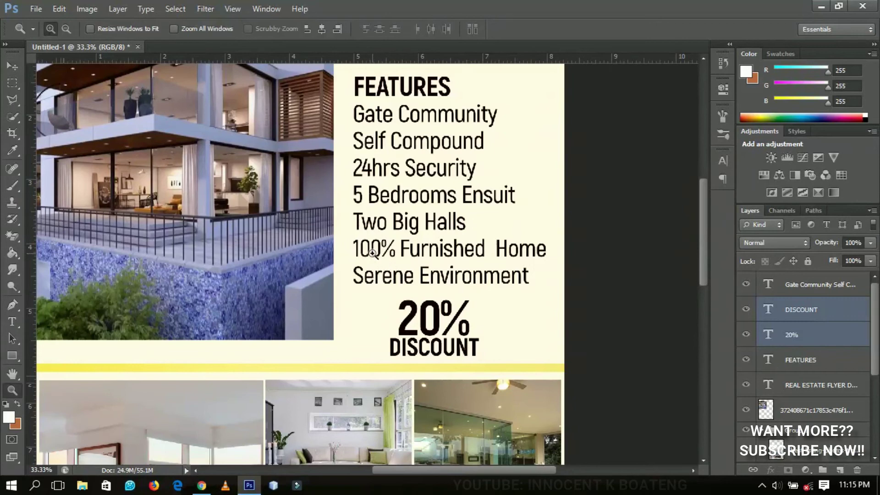
Type the footer line 'FOR MORE INFO, PLEASE:' in the flyer's empty bottom band
left_click(384, 259)
right_click(405, 260)
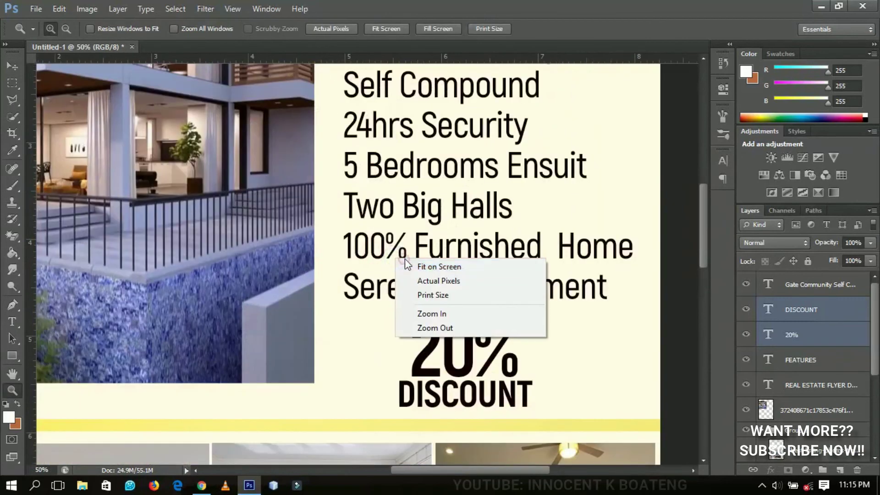
left_click(406, 260)
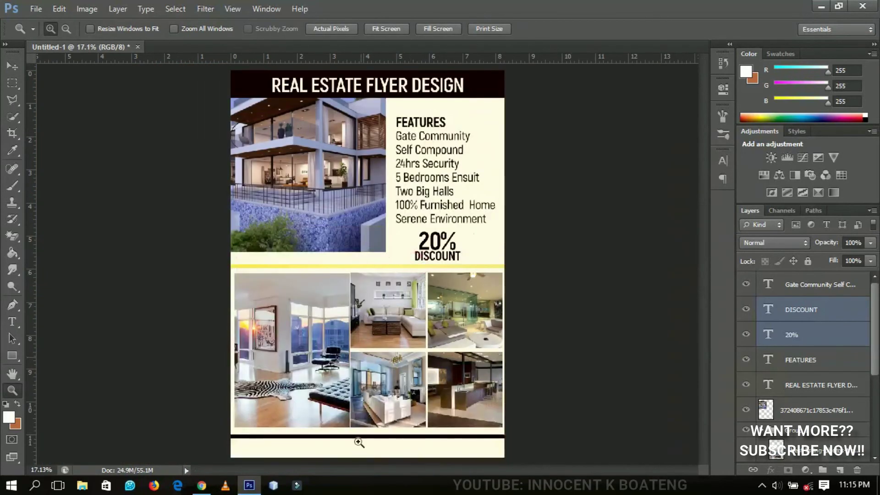
left_click(359, 458)
left_click(359, 444)
left_click_drag(359, 428, 359, 194)
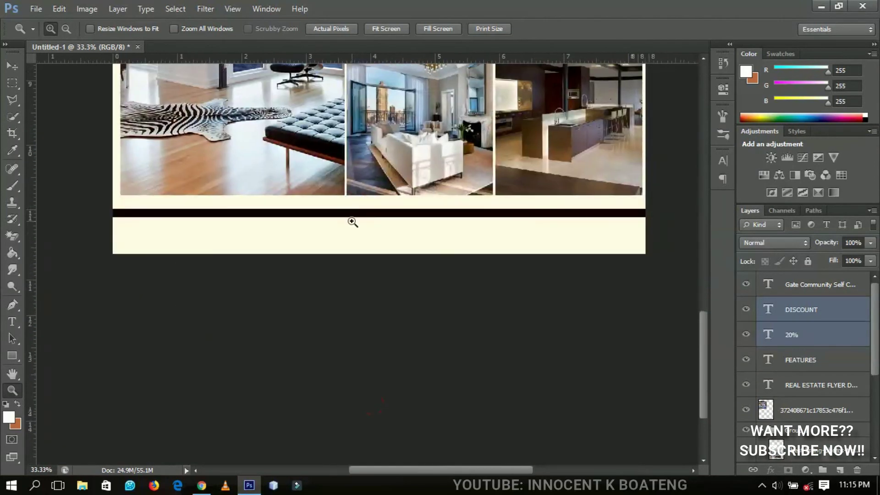
left_click(353, 225)
key("t")
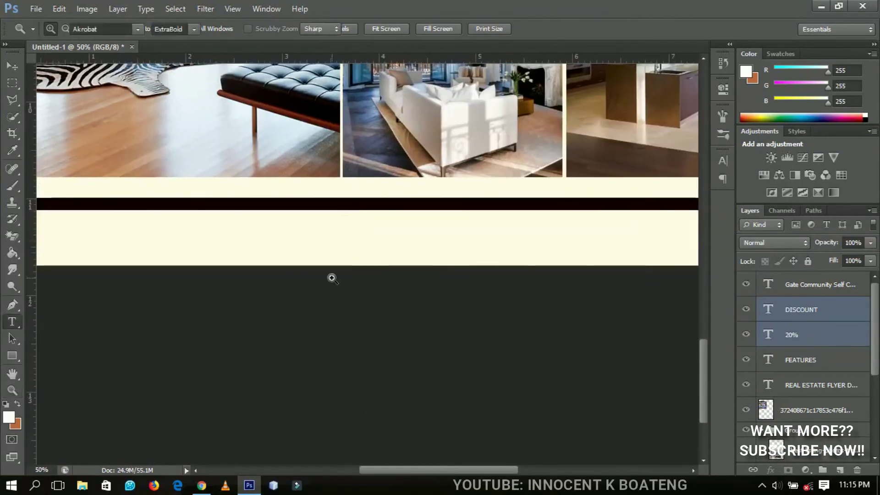
left_click(275, 238)
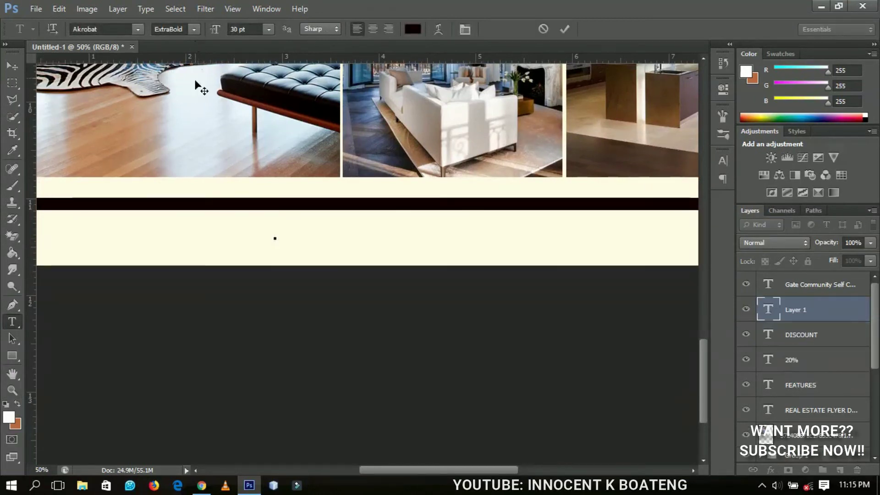
type("FOR MO")
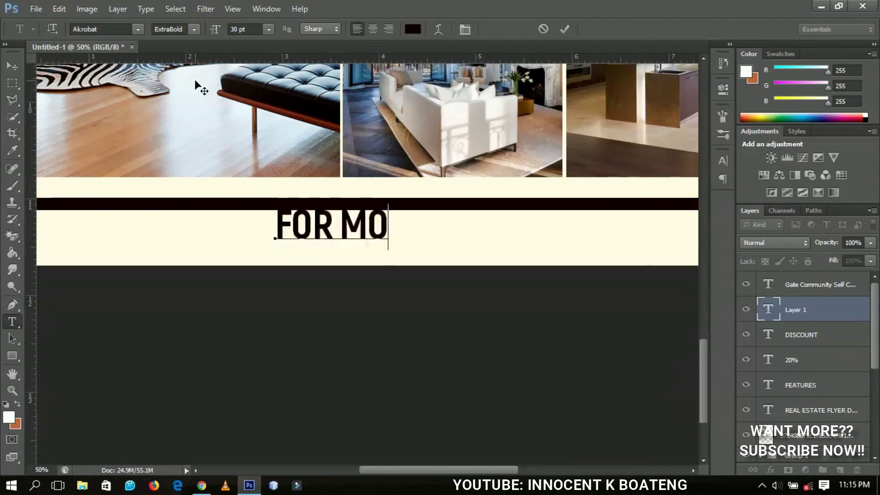
type("RE INFO")
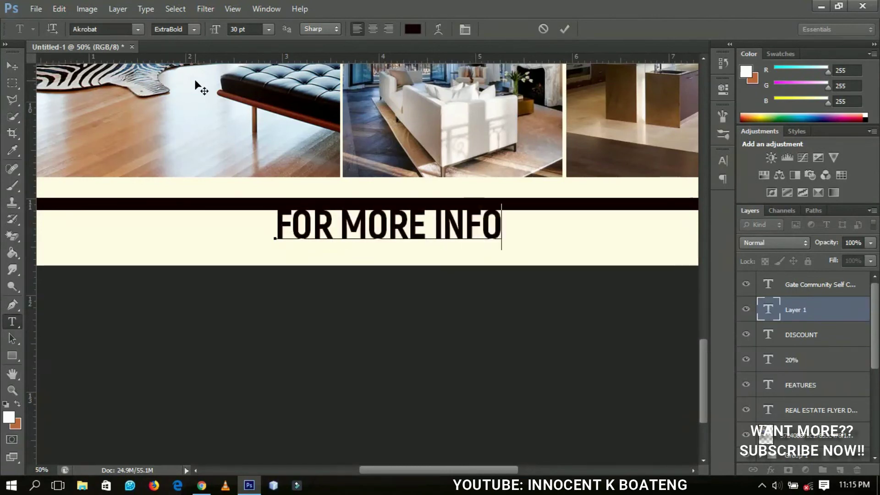
type(", PLEASE")
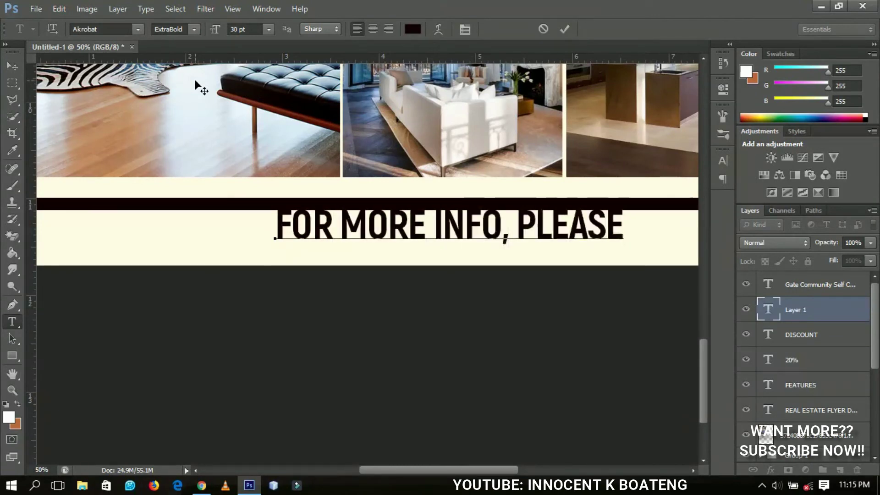
type(":")
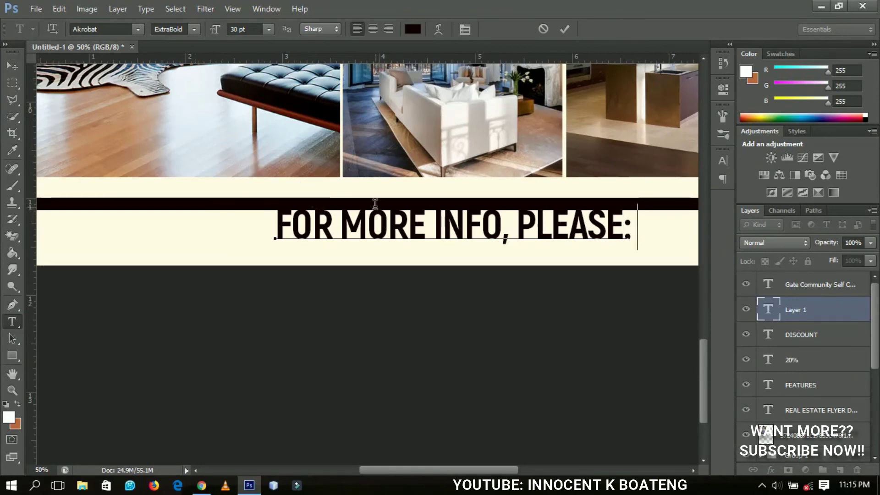
type("FU")
Move the footer text to the band's left edge and add the contact phone number
left_click_drag(299, 173, 267, 203)
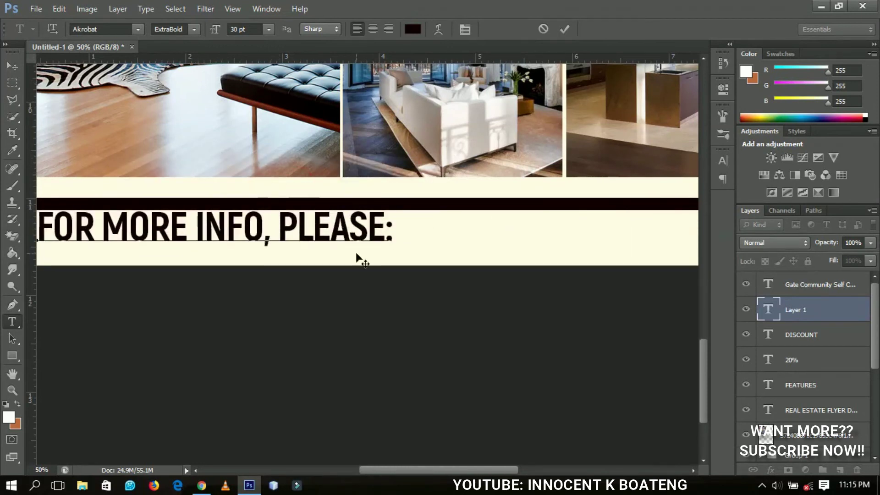
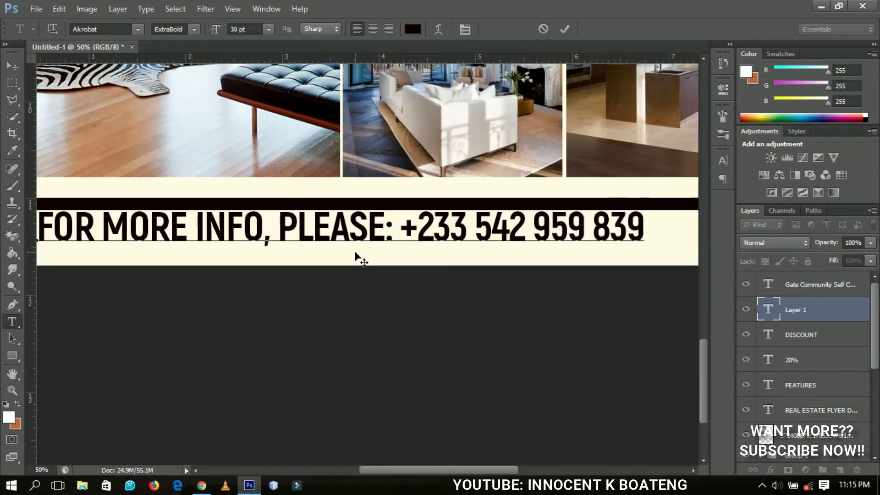
left_click(11, 67)
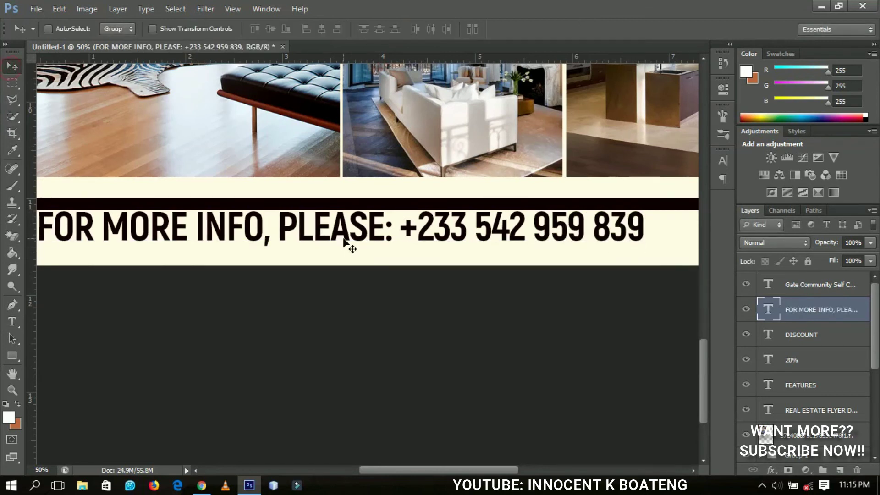
Scale the footer contact text down to about two-thirds of its size
key("ctrl+0")
key("ctrl+t")
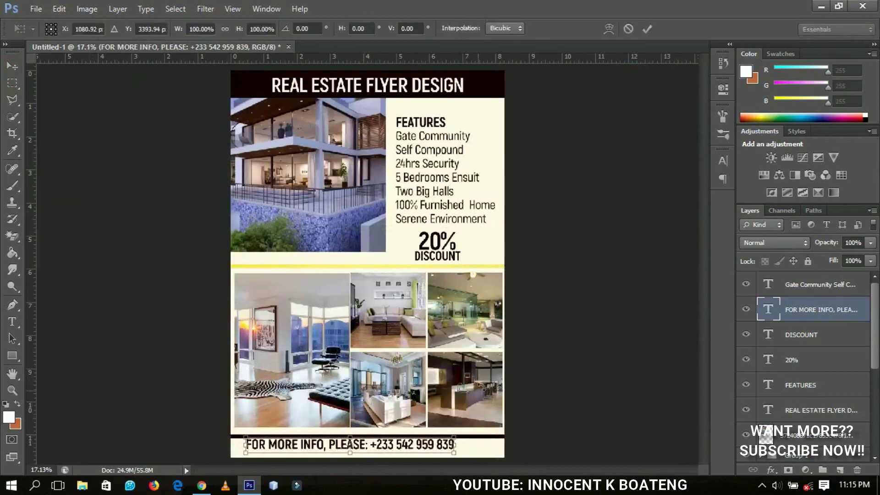
left_click_drag(454, 435, 420, 439)
double_click(402, 447)
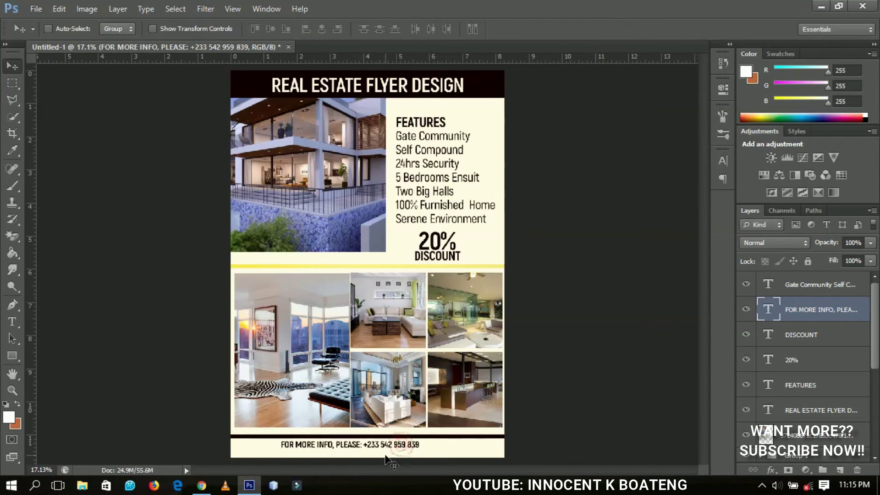
Centre the footer text horizontally on the flyer, nudge it down, and enlarge it slightly
key("ctrl+a")
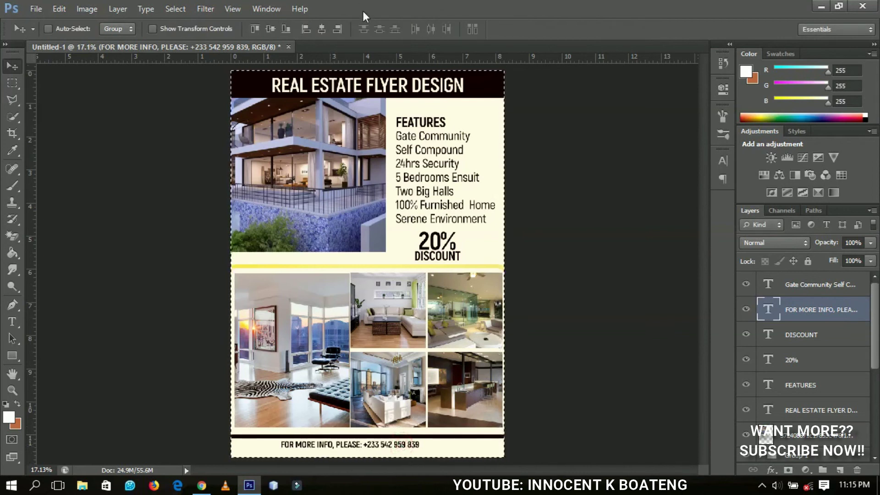
left_click(322, 29)
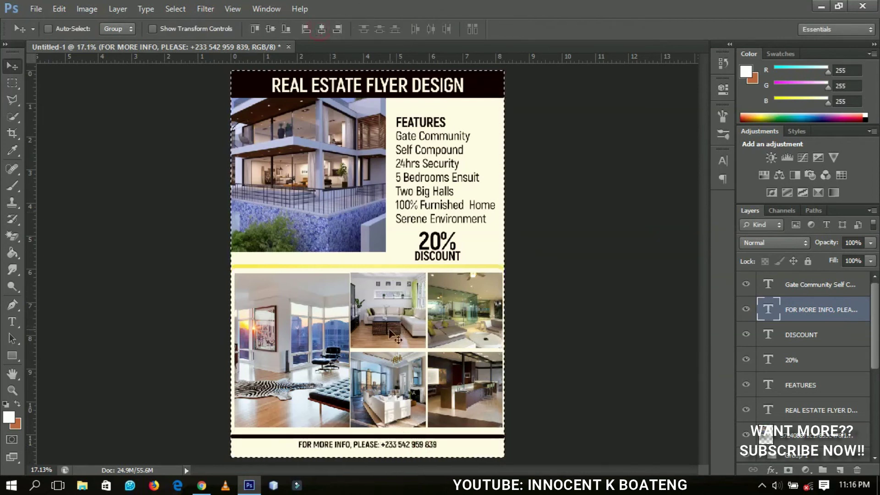
key("ctrl+d")
key("shift+Down")
key("shift+Down")
key("shift+Down")
key("shift+Down")
key("shift+Down")
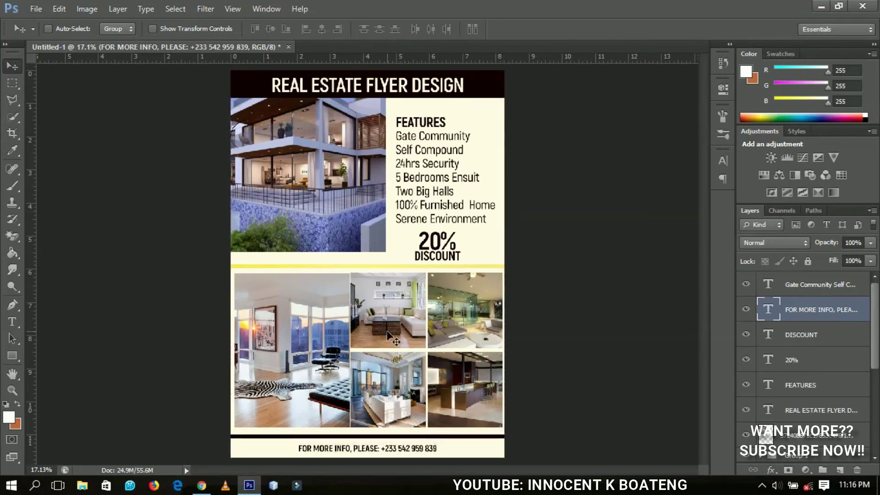
key("ctrl+t")
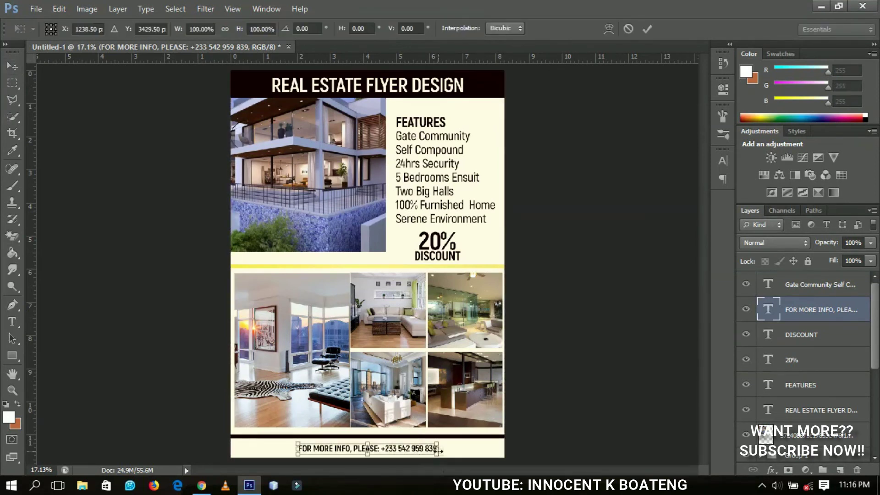
left_click_drag(436, 456, 453, 460)
key("Return")
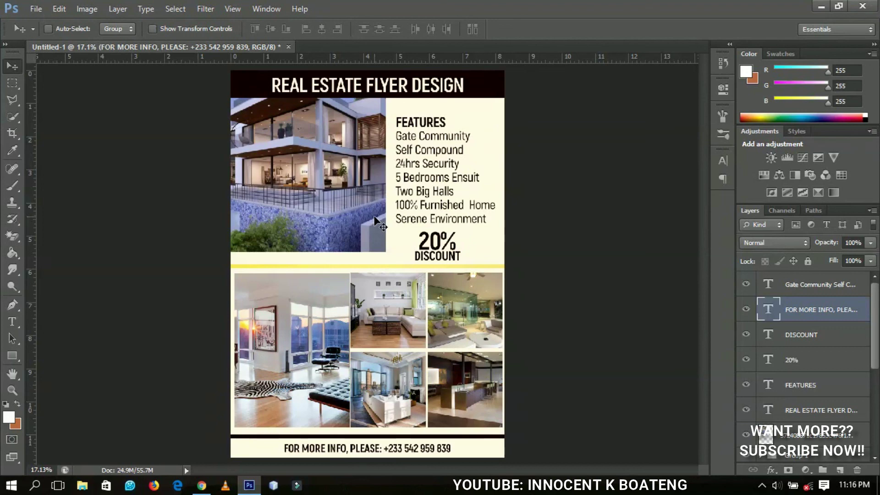
key("z")
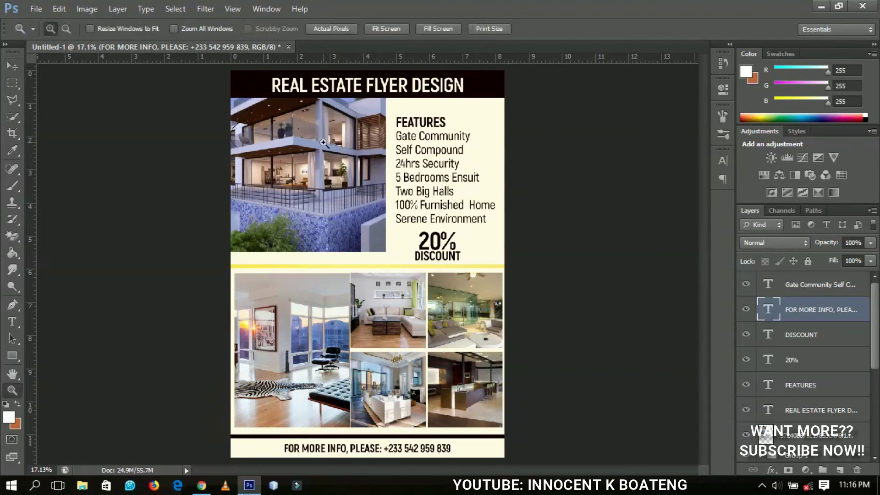
left_click(420, 145)
left_click(420, 145)
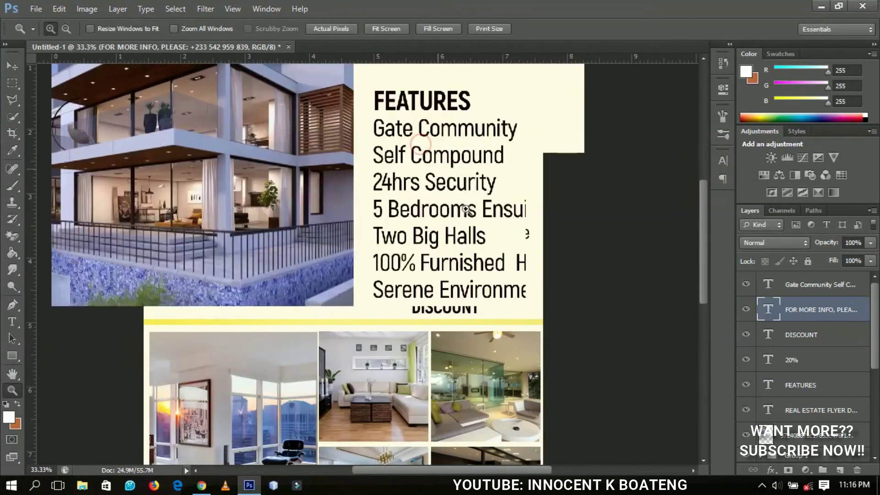
left_click_drag(706, 233, 678, 324)
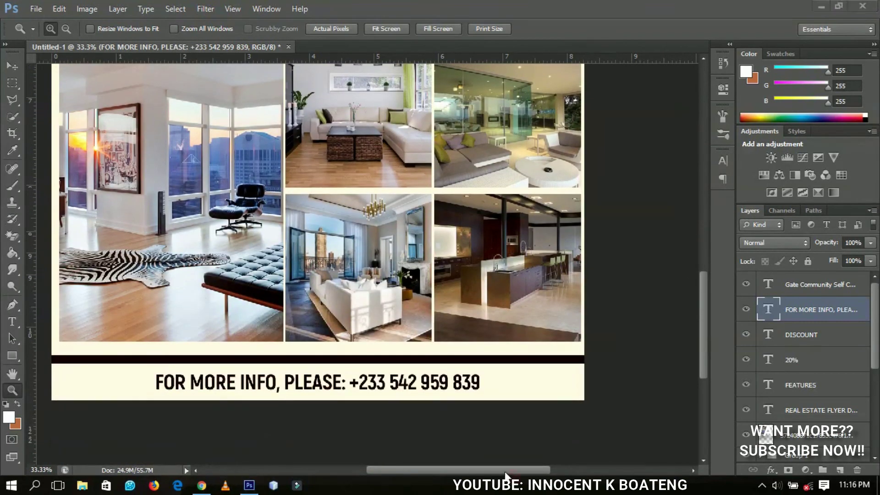
left_click_drag(500, 469, 485, 469)
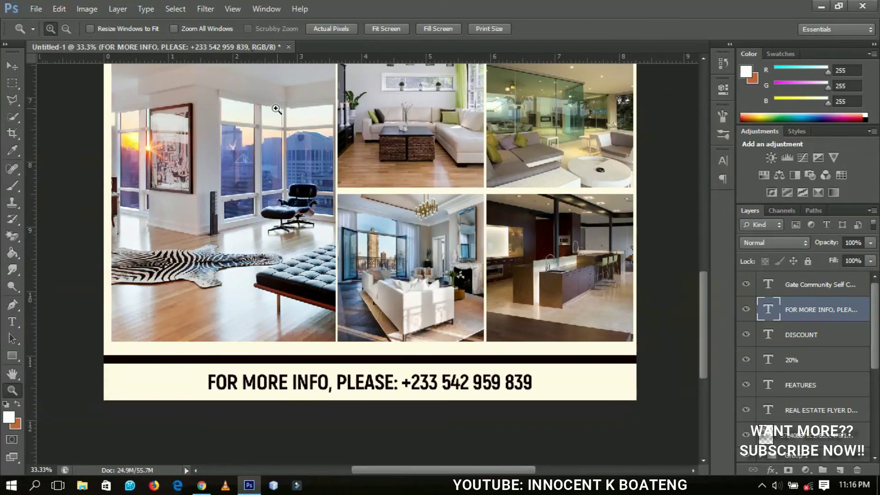
right_click(294, 113)
left_click(330, 123)
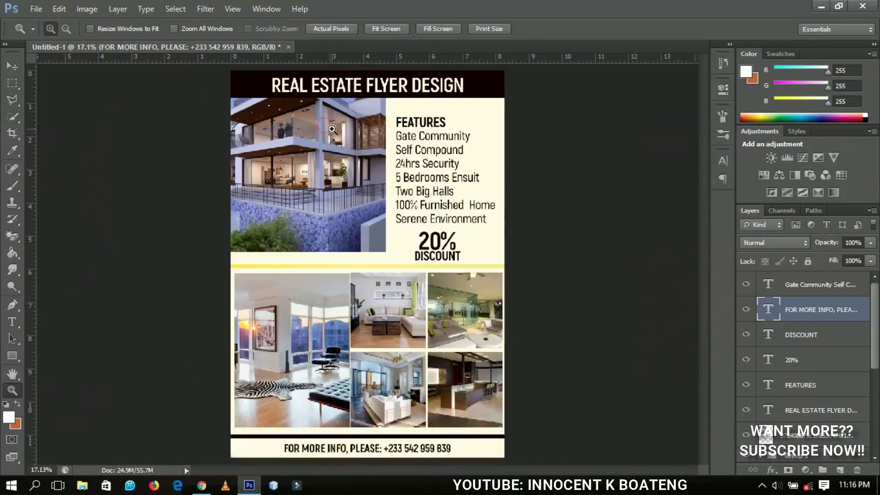